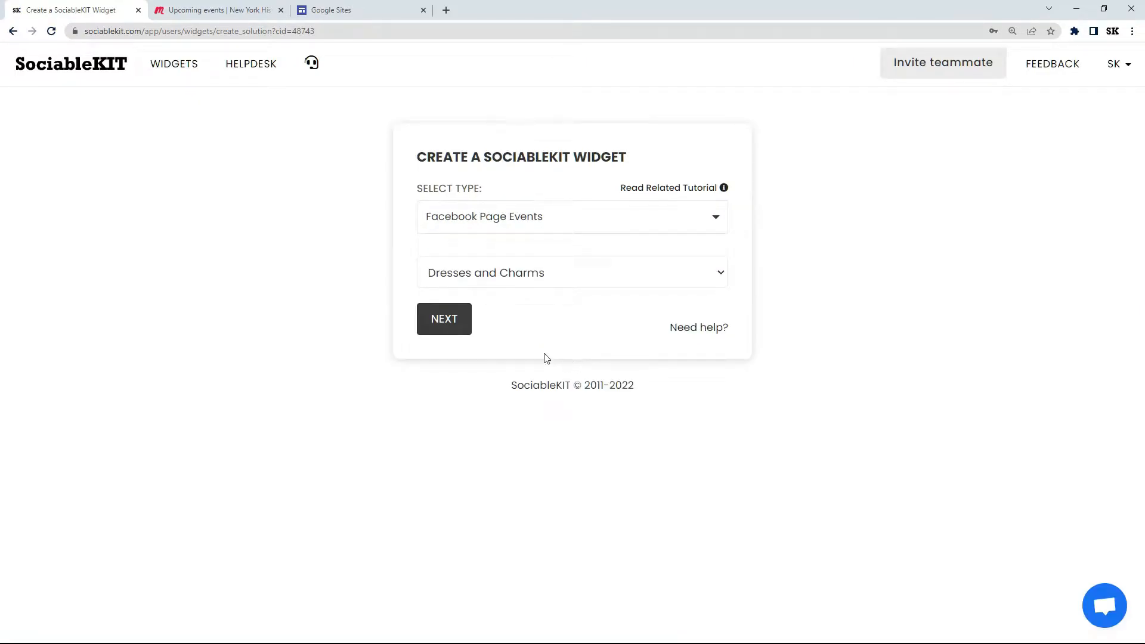
Step: Choose Meetup Group Events as the type of the new widget
click(537, 226)
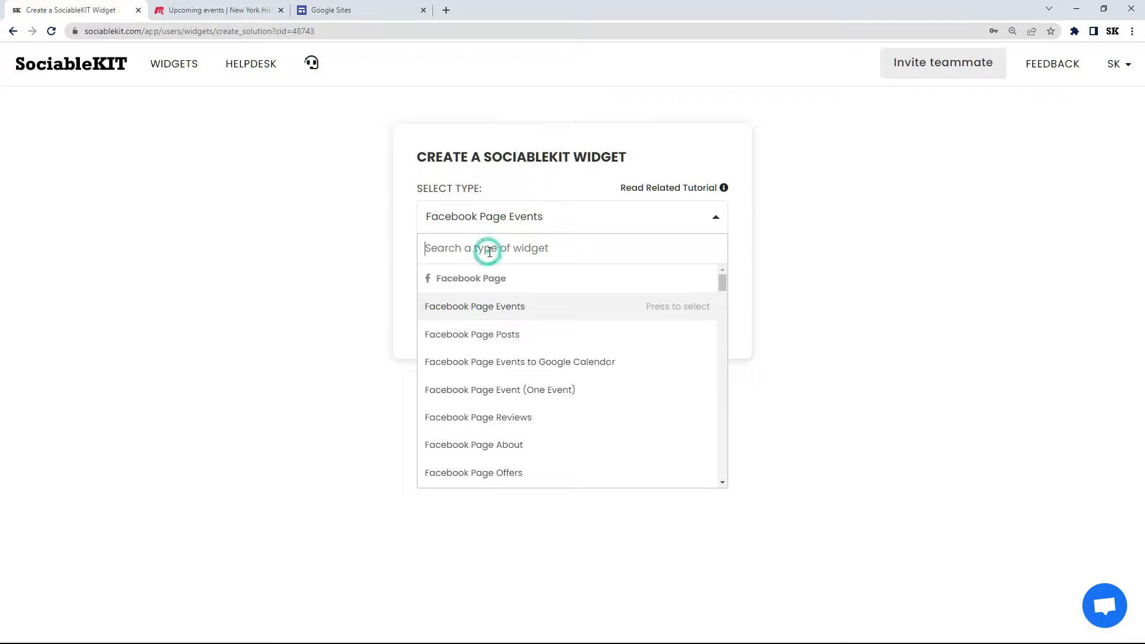
text(Meetup group events)
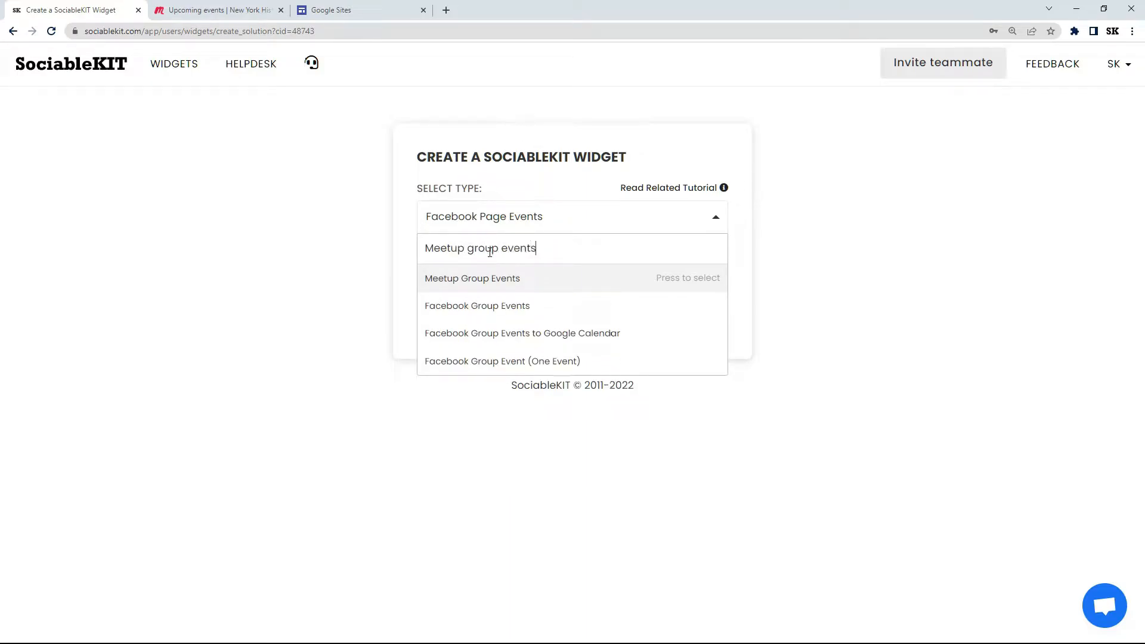
click(476, 278)
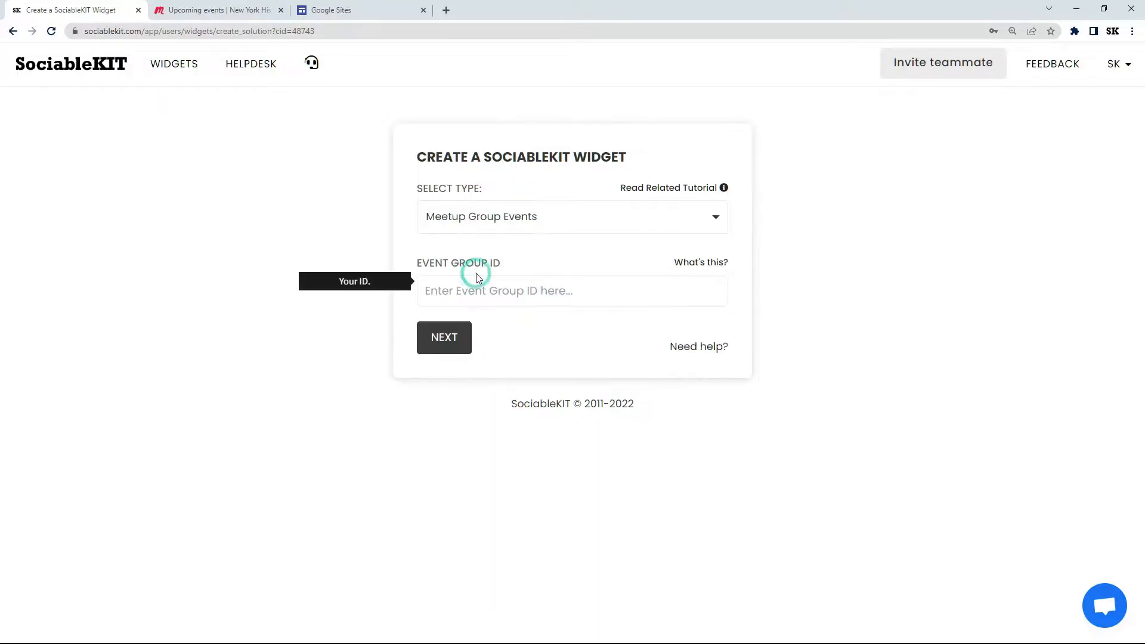
Step: Copy the web address of the New York History and Culture group's events page on Meetup
click(213, 17)
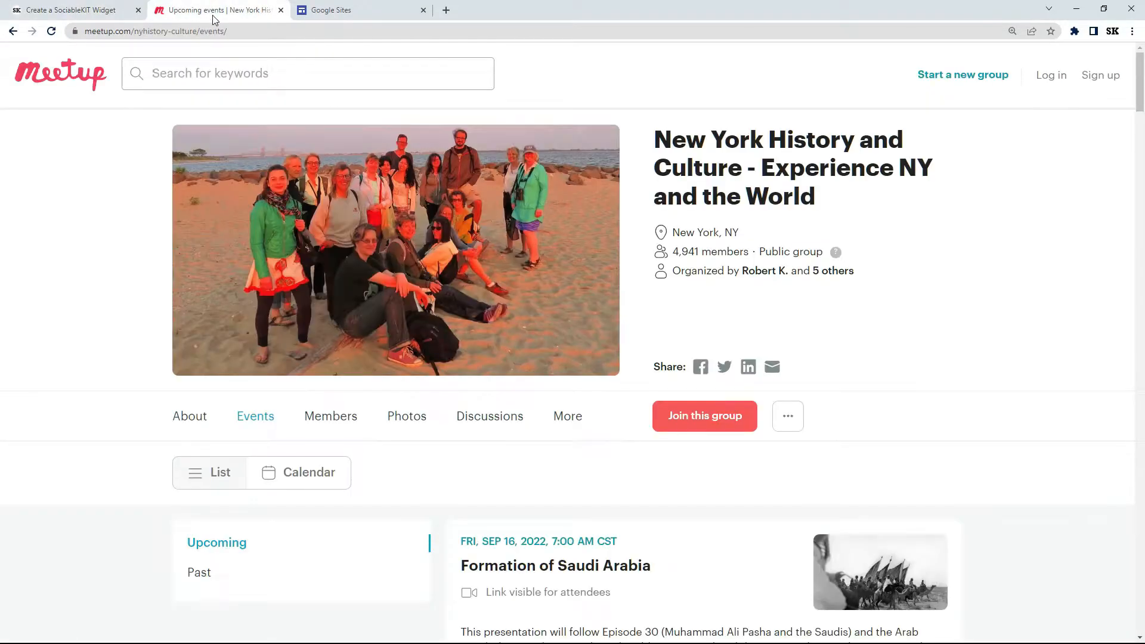
click(154, 30)
right_click(155, 31)
click(177, 113)
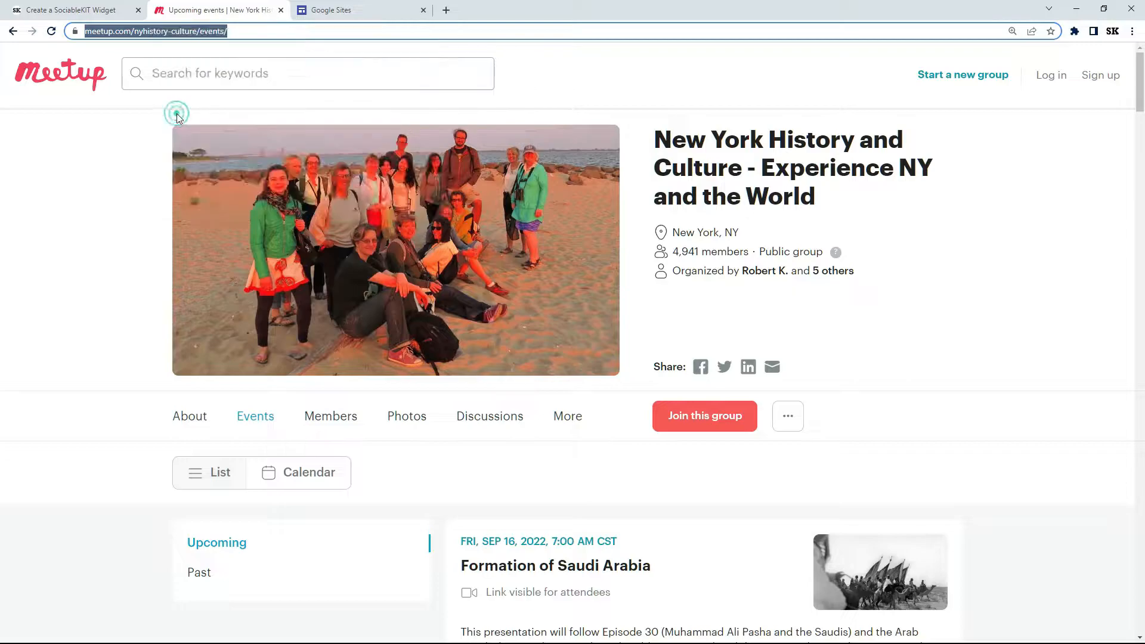
Step: Back in SociableKIT, paste the copied events page address as the event group ID and proceed to create the widget
click(88, 11)
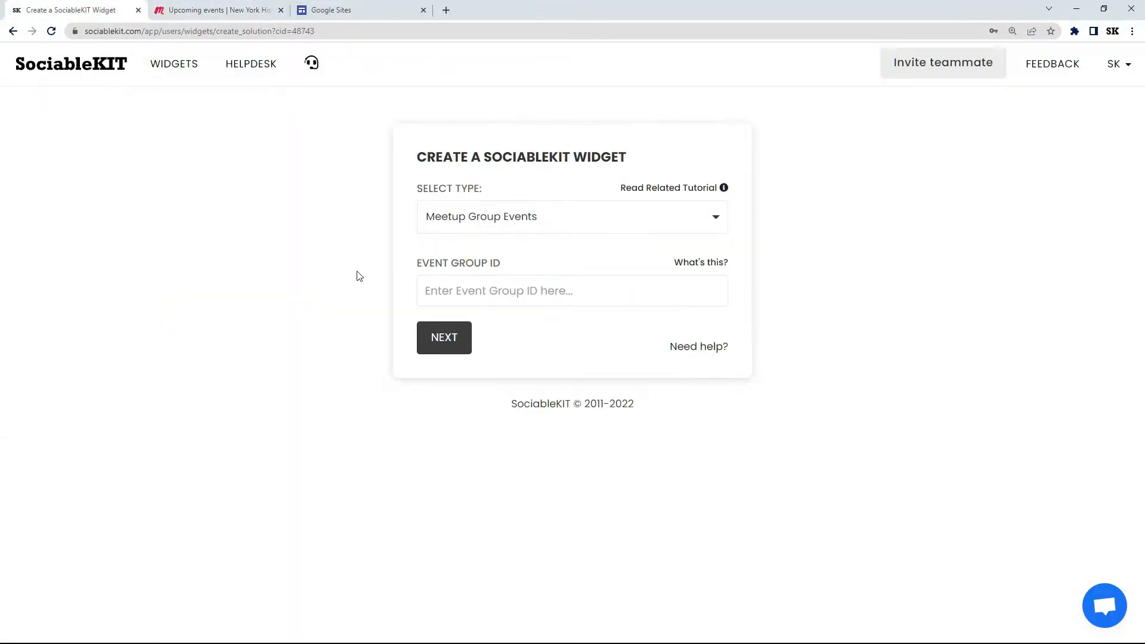
click(448, 288)
right_click(447, 288)
click(480, 382)
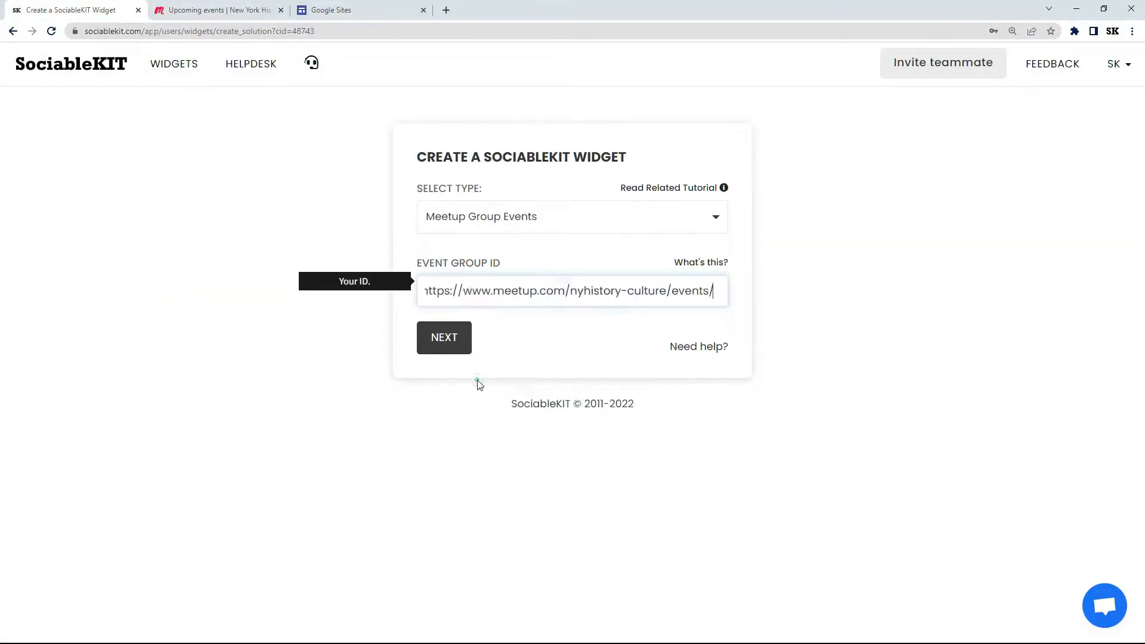
click(449, 343)
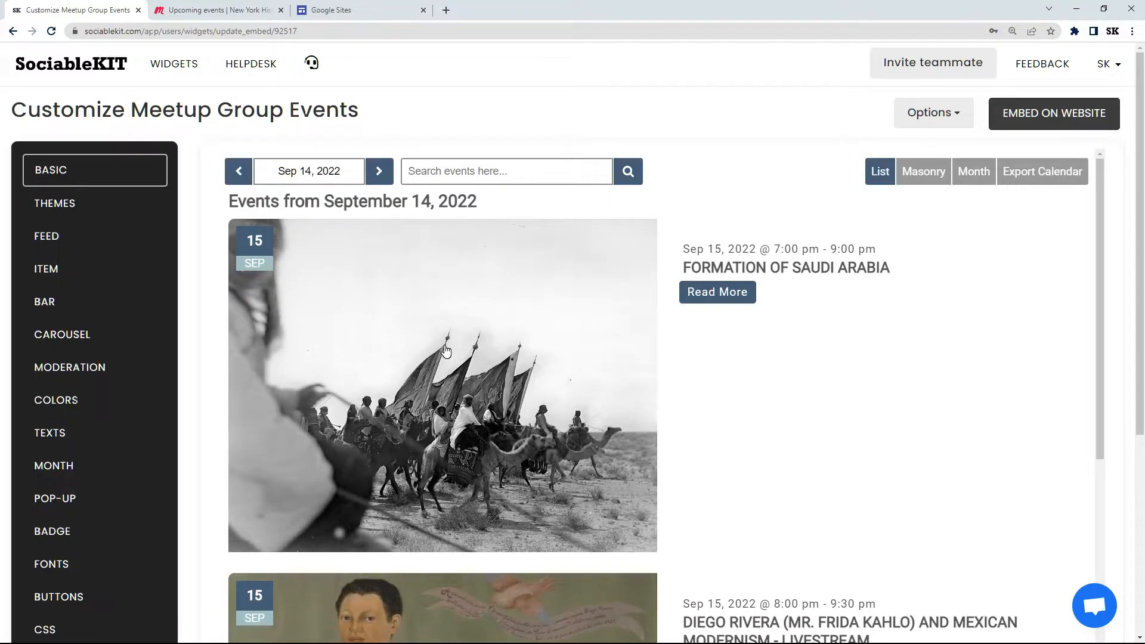
Step: Apply the Maayos Theme as the widget's color theme and save the change
click(112, 208)
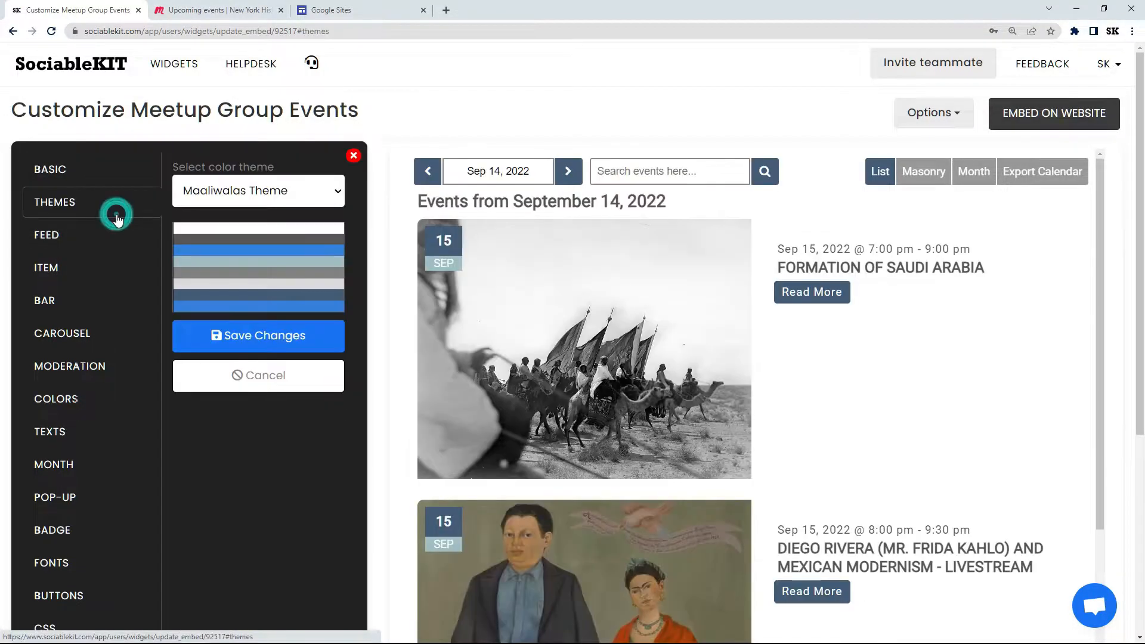
click(238, 191)
click(233, 251)
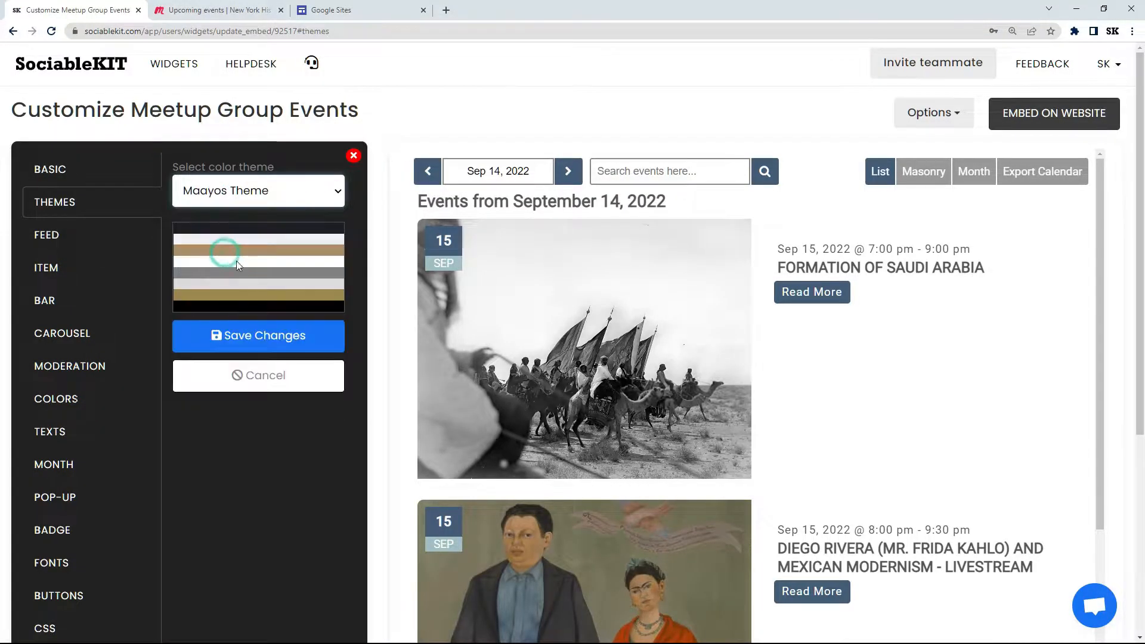
click(261, 351)
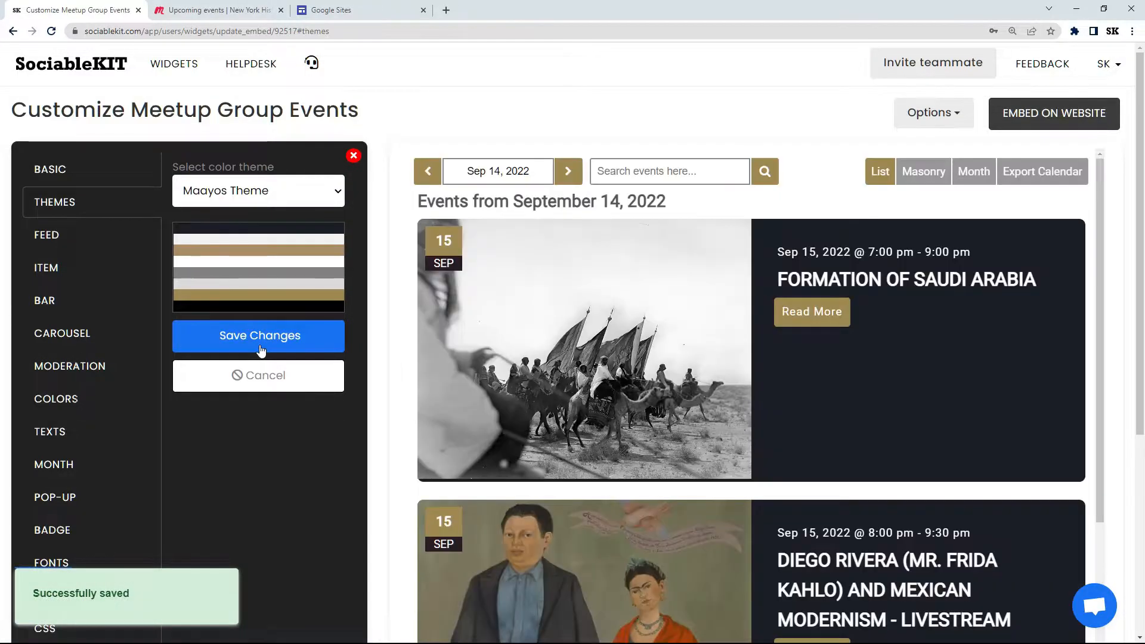
Step: Set the widget's color theme back to Maaliwalas Theme and save it
click(248, 191)
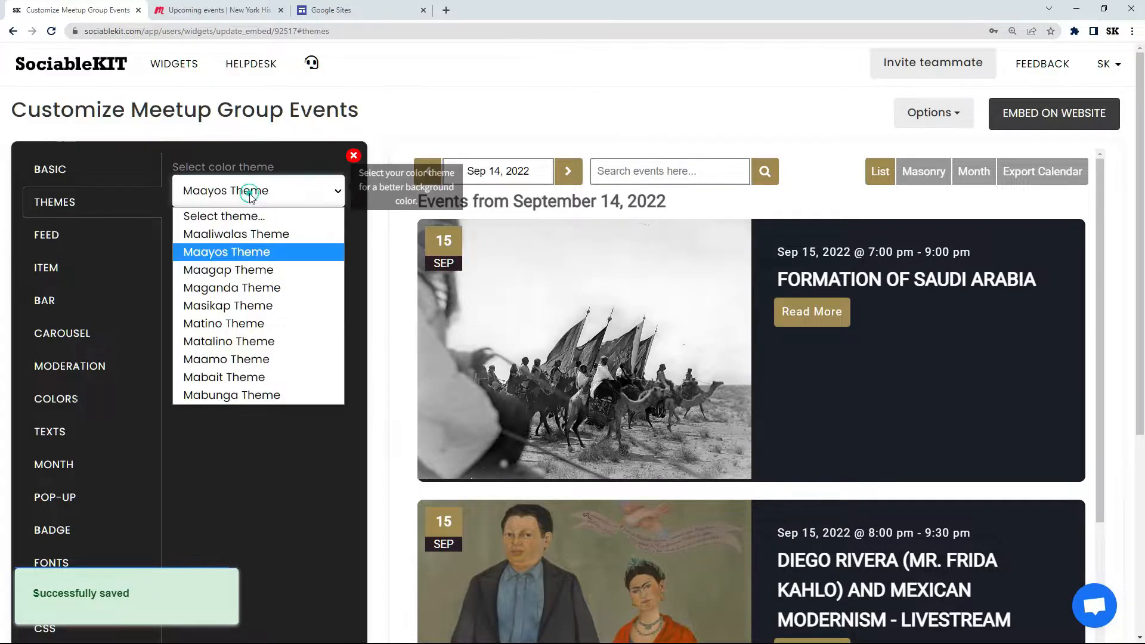
click(244, 238)
click(260, 343)
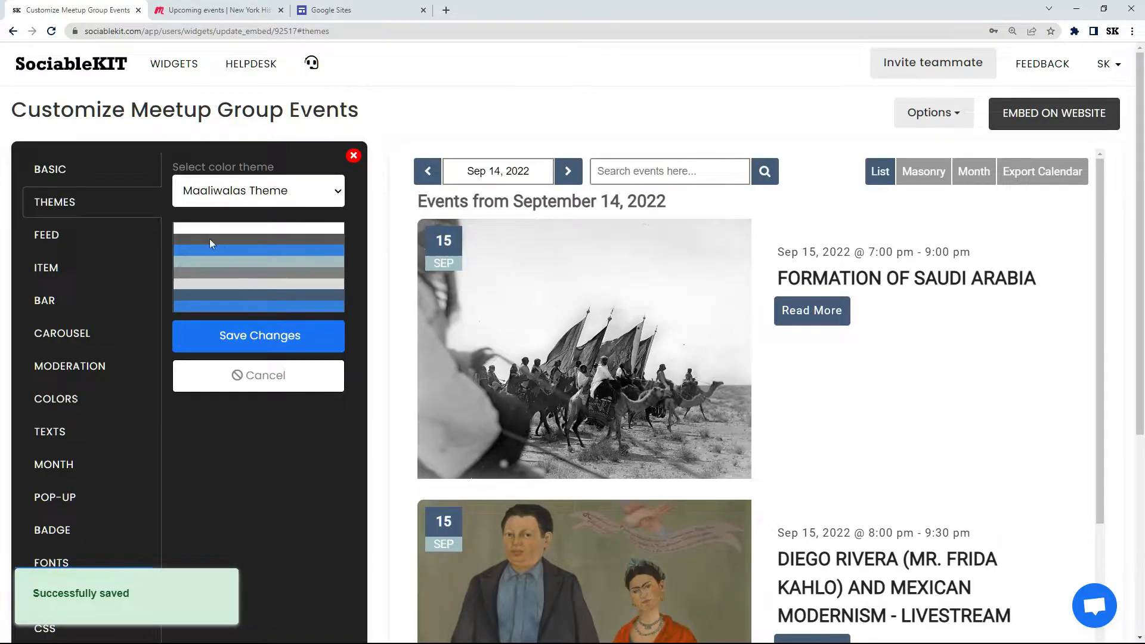
Step: Change the feed's default view to Carousel and save the change
click(80, 235)
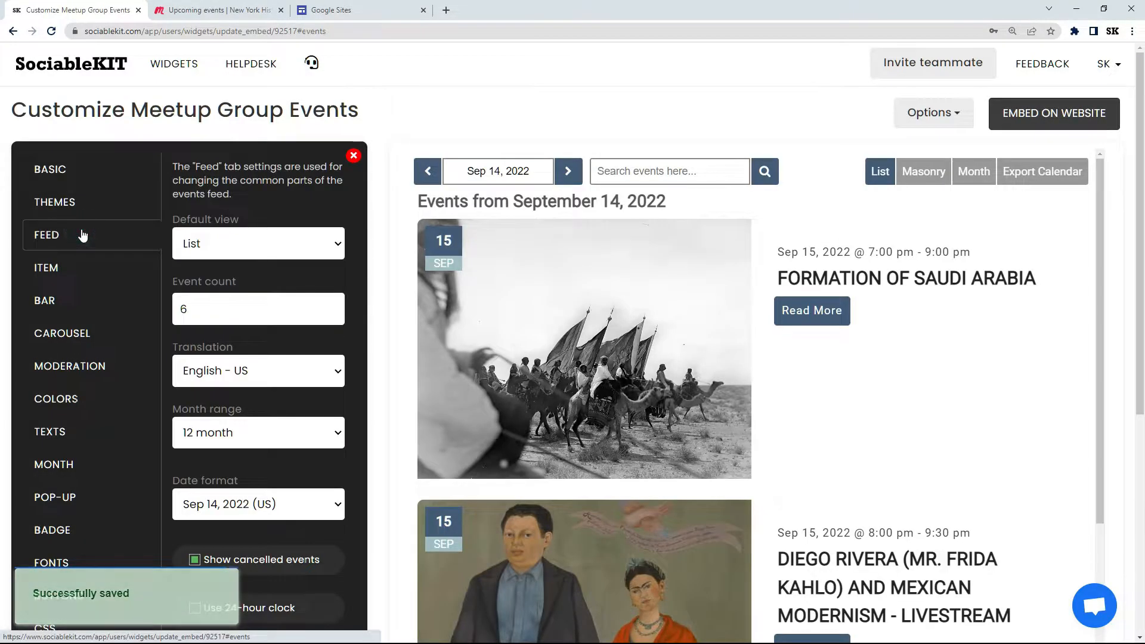
click(242, 248)
click(256, 323)
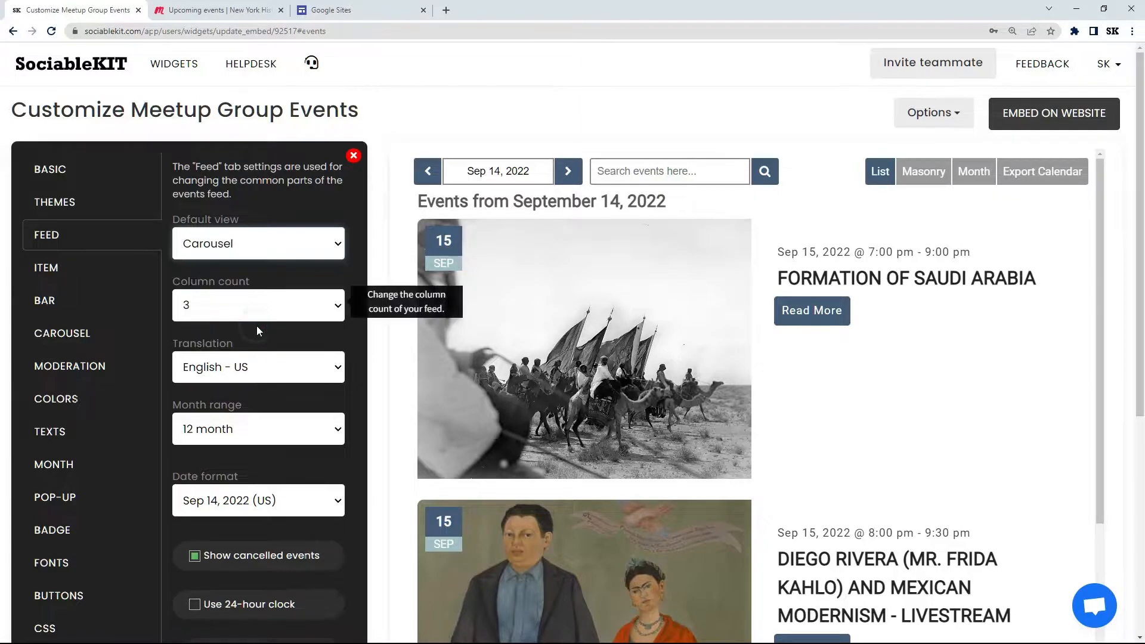
drag(1139, 224, 1142, 328)
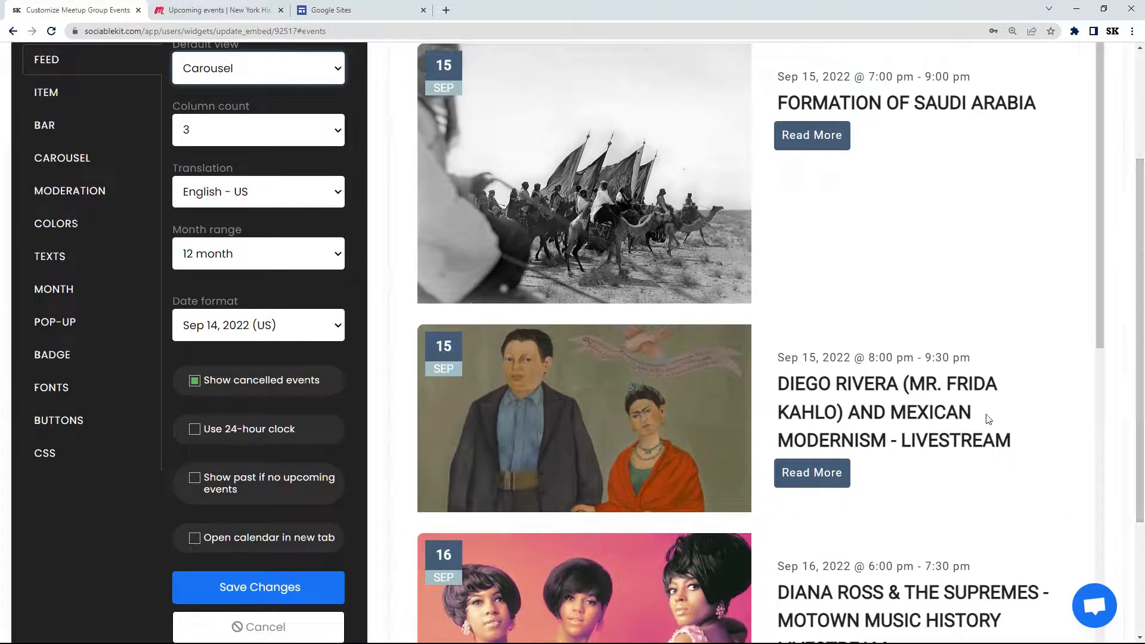
click(257, 587)
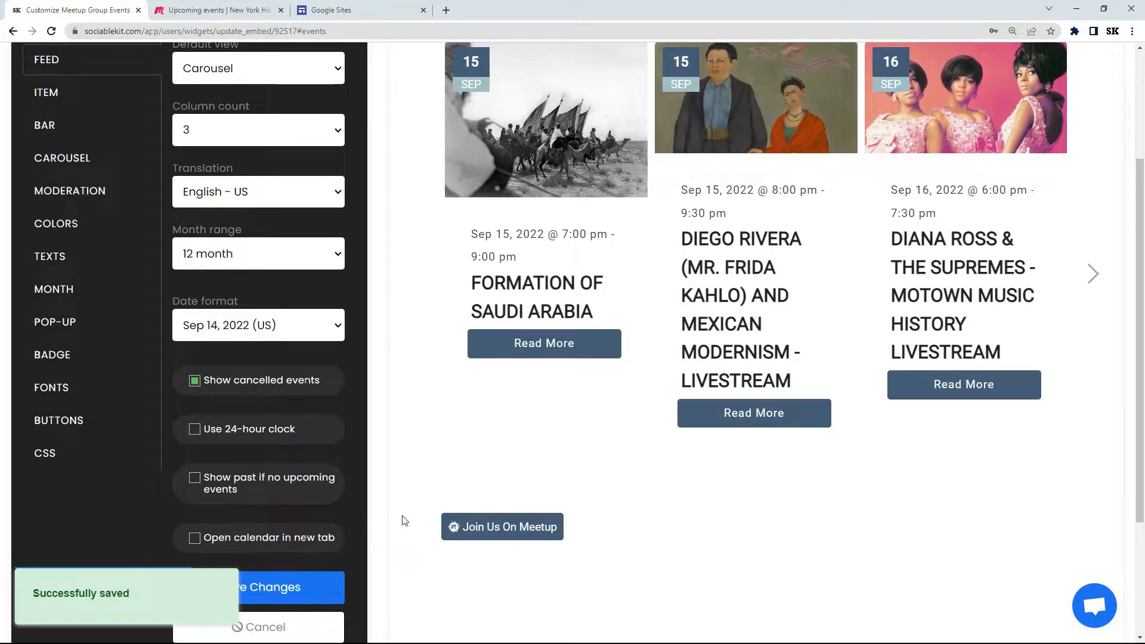
Step: Browse forward through the events in the carousel preview and return to the first ones
drag(1139, 426, 1138, 379)
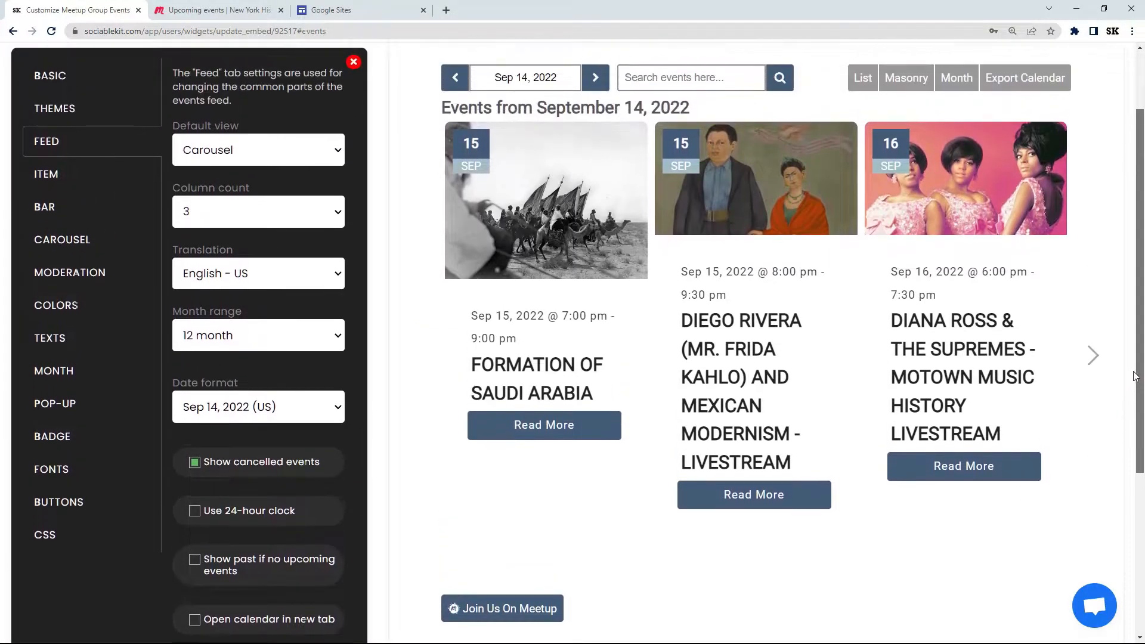
click(1090, 356)
click(1091, 357)
click(1091, 357)
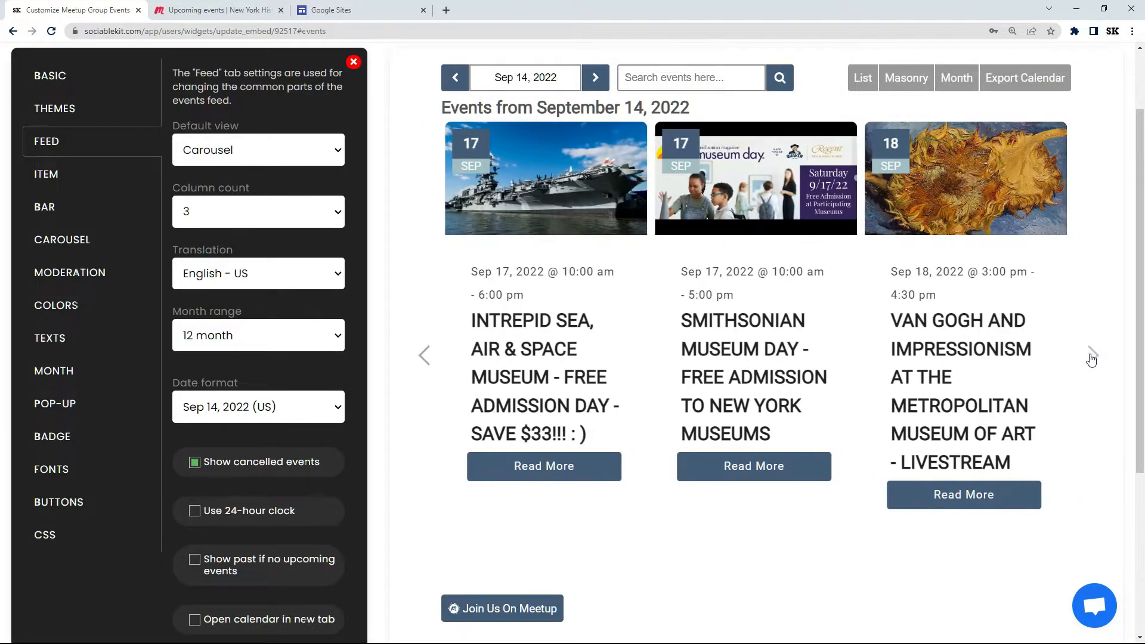
click(1091, 357)
click(1091, 356)
click(1091, 356)
click(1091, 357)
click(1091, 357)
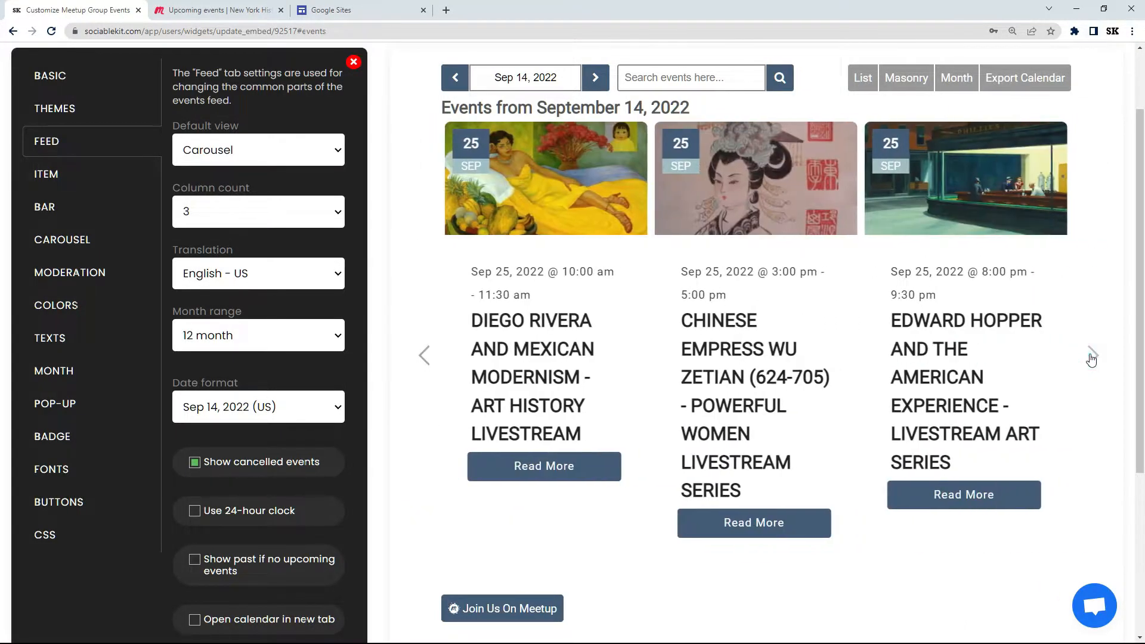
click(1090, 356)
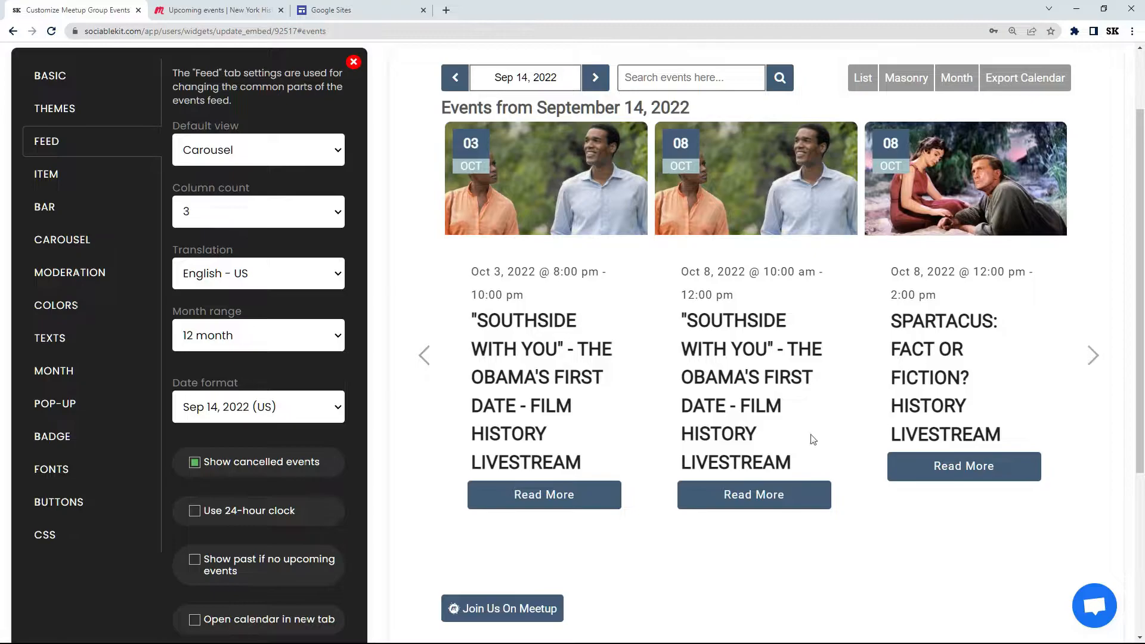
click(425, 357)
click(425, 356)
click(424, 357)
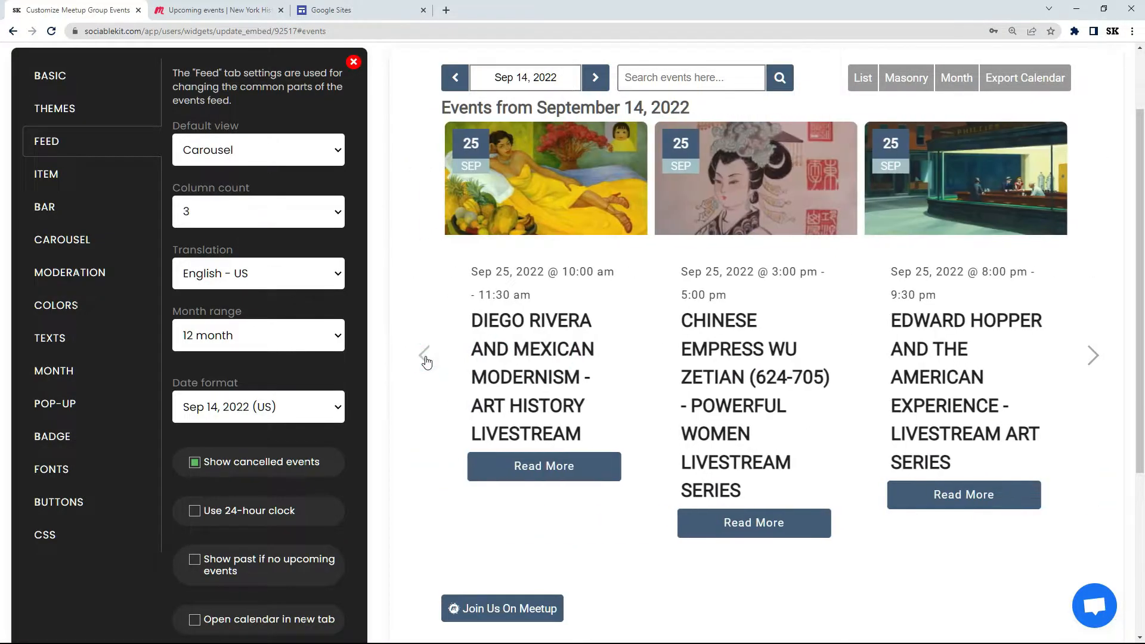
click(425, 356)
click(425, 356)
click(425, 357)
click(424, 356)
click(425, 357)
click(425, 356)
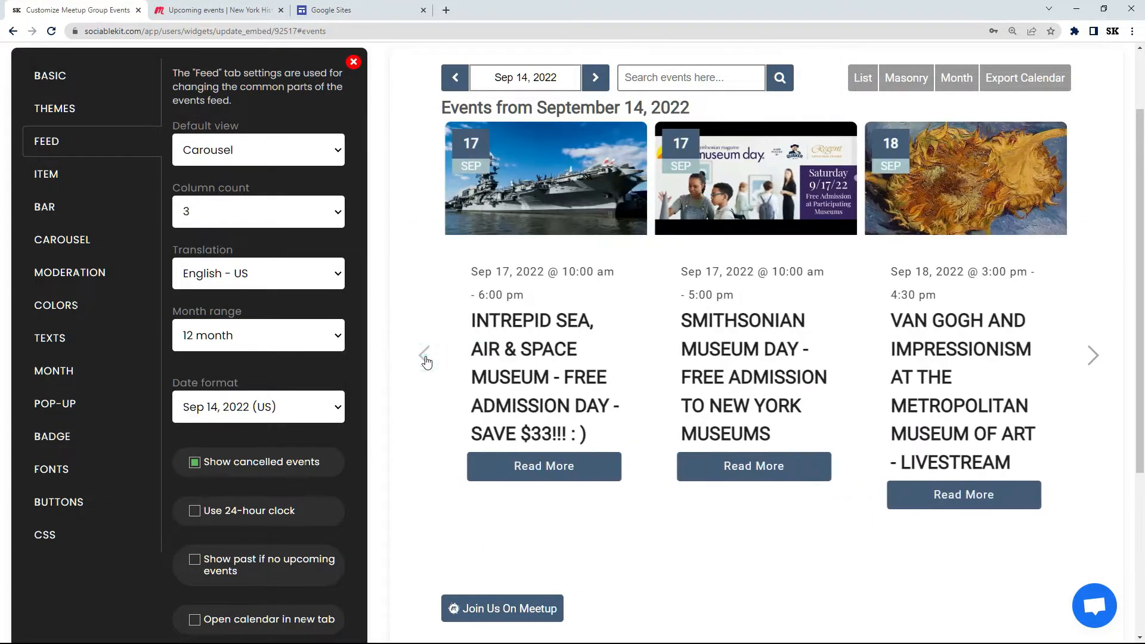
click(425, 356)
click(425, 357)
click(425, 356)
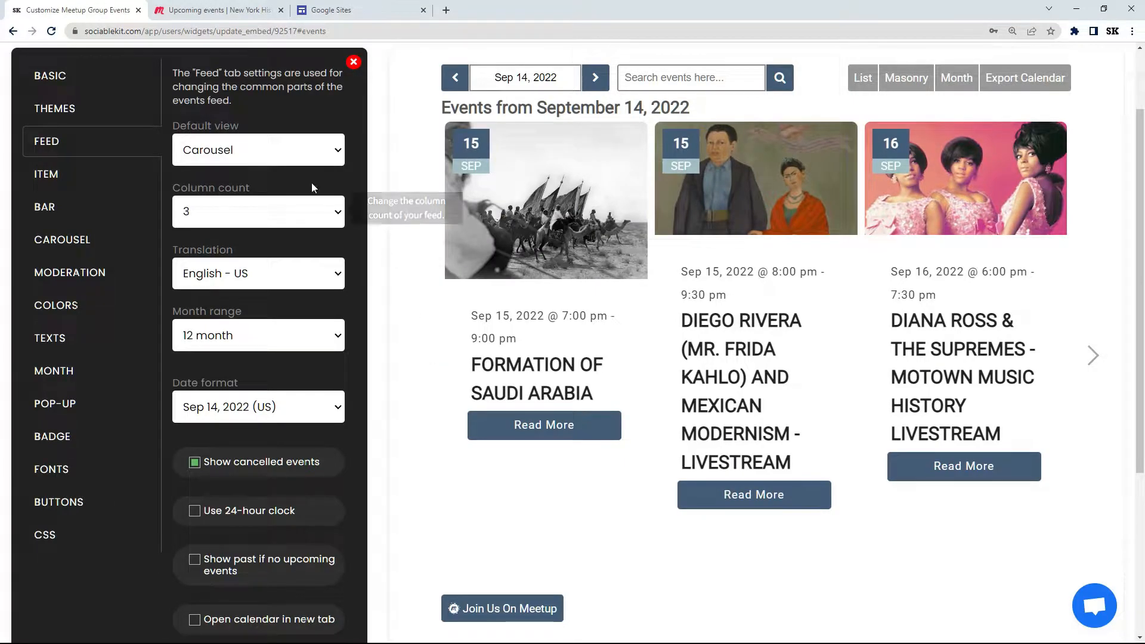
Step: Set the feed's default view back to List and save the change
click(259, 156)
click(241, 175)
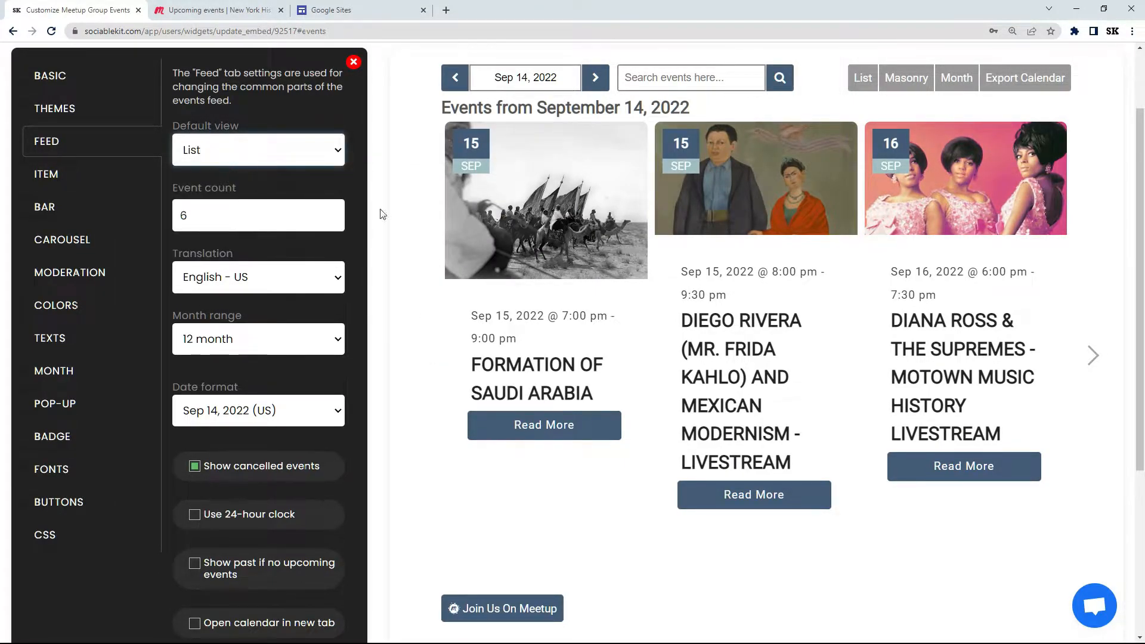
drag(1135, 192, 1133, 259)
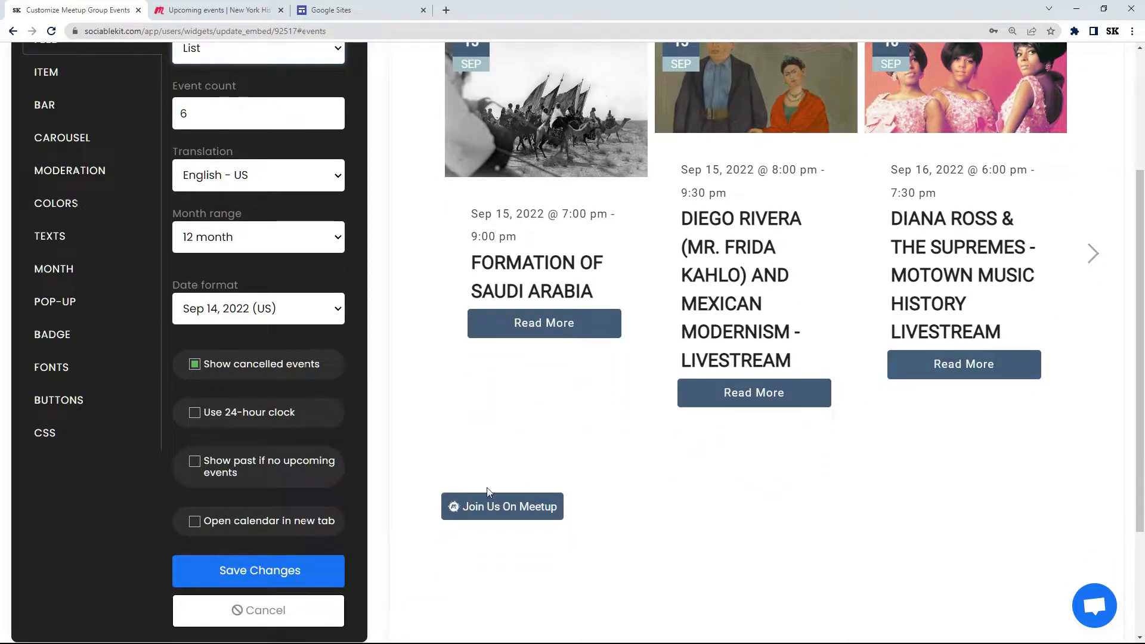
click(262, 571)
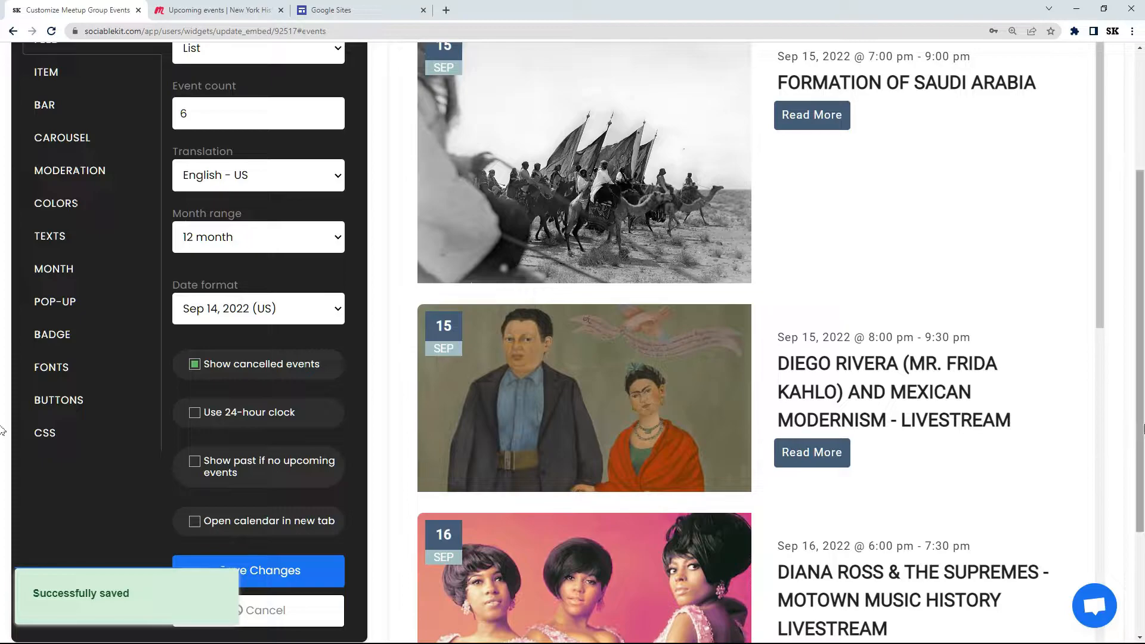
scroll(1141, 300, up, 3)
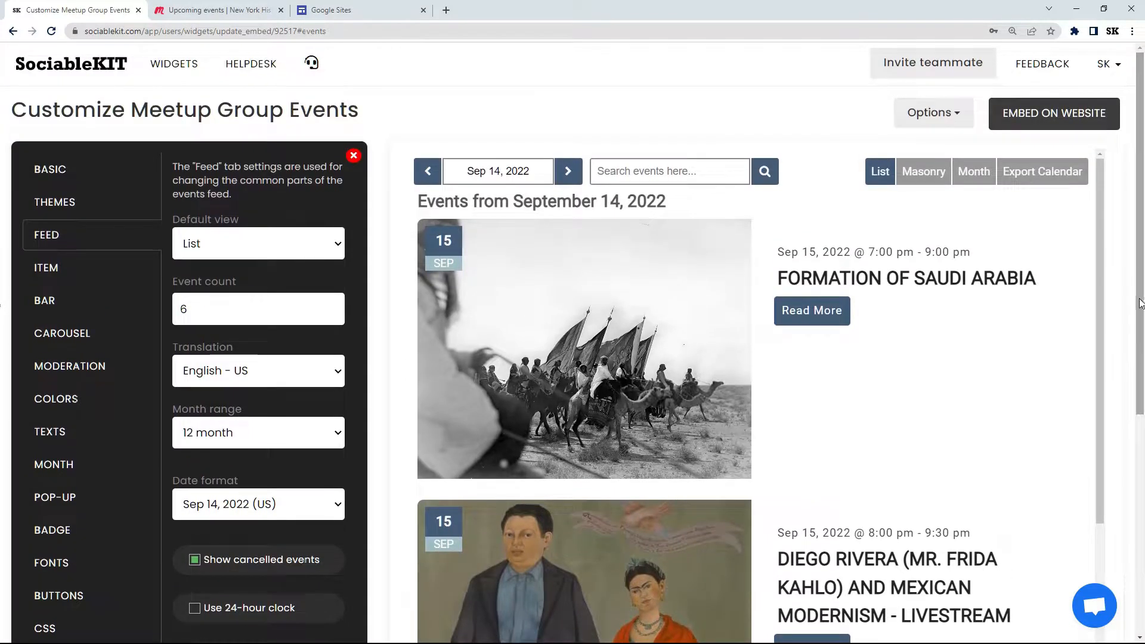
click(106, 274)
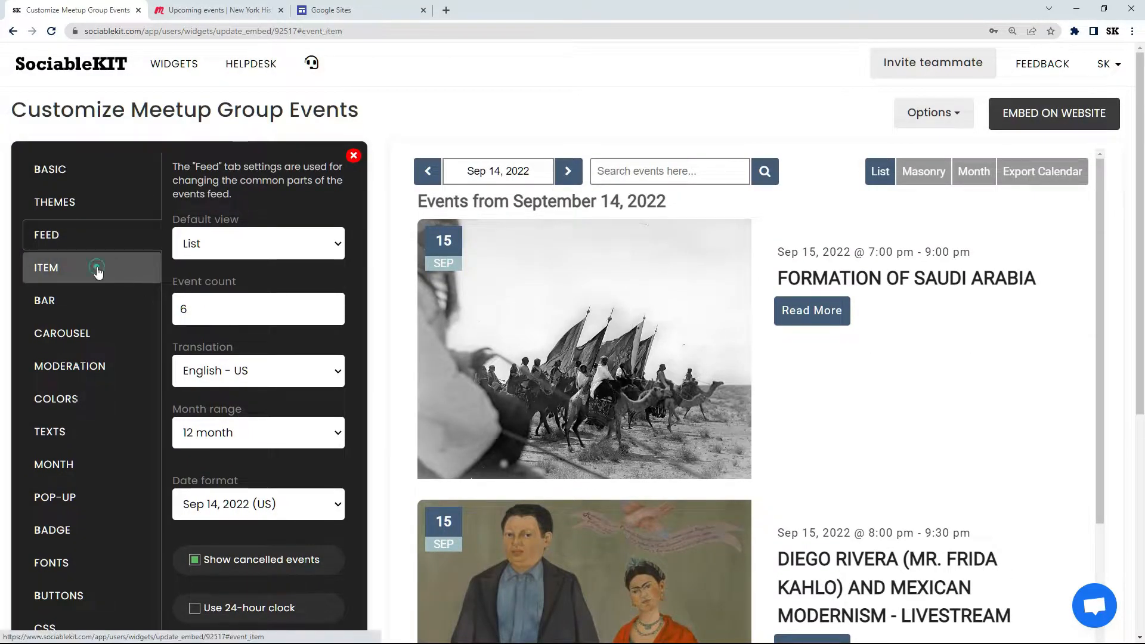
click(100, 305)
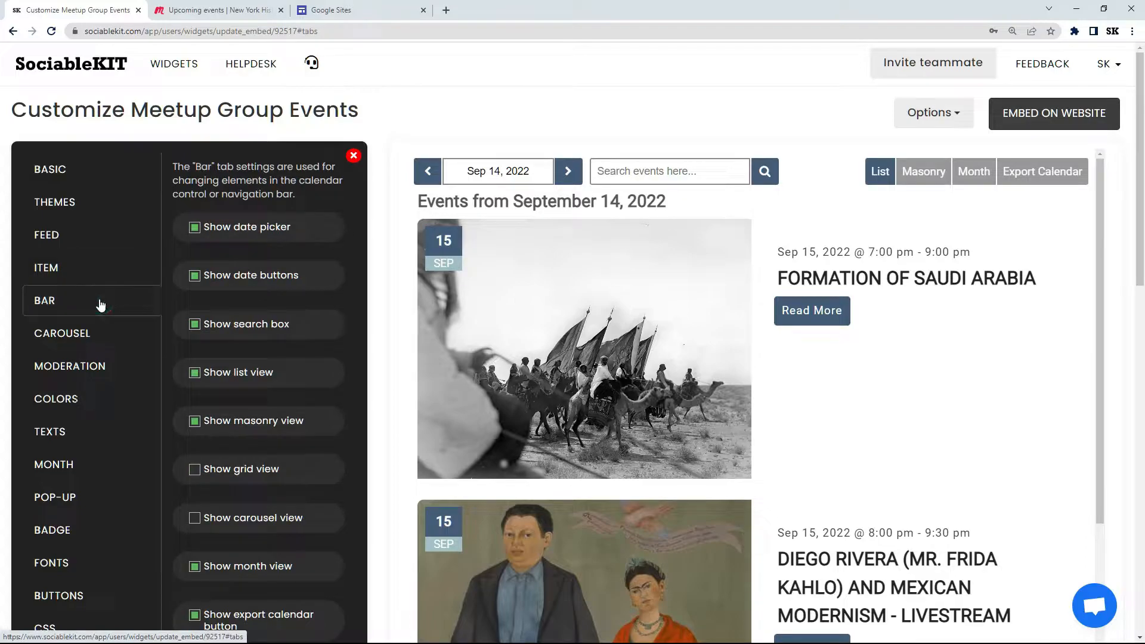
click(96, 334)
click(95, 375)
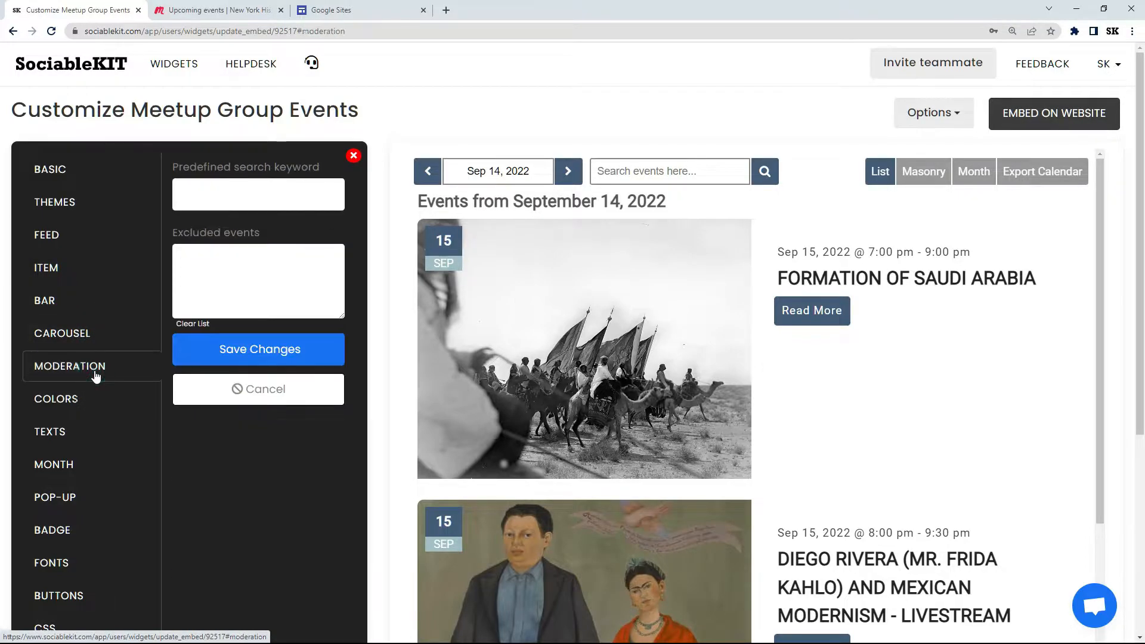
Step: Set the event background color to red #bb3535 and the event title font color to white #ffffff
click(91, 405)
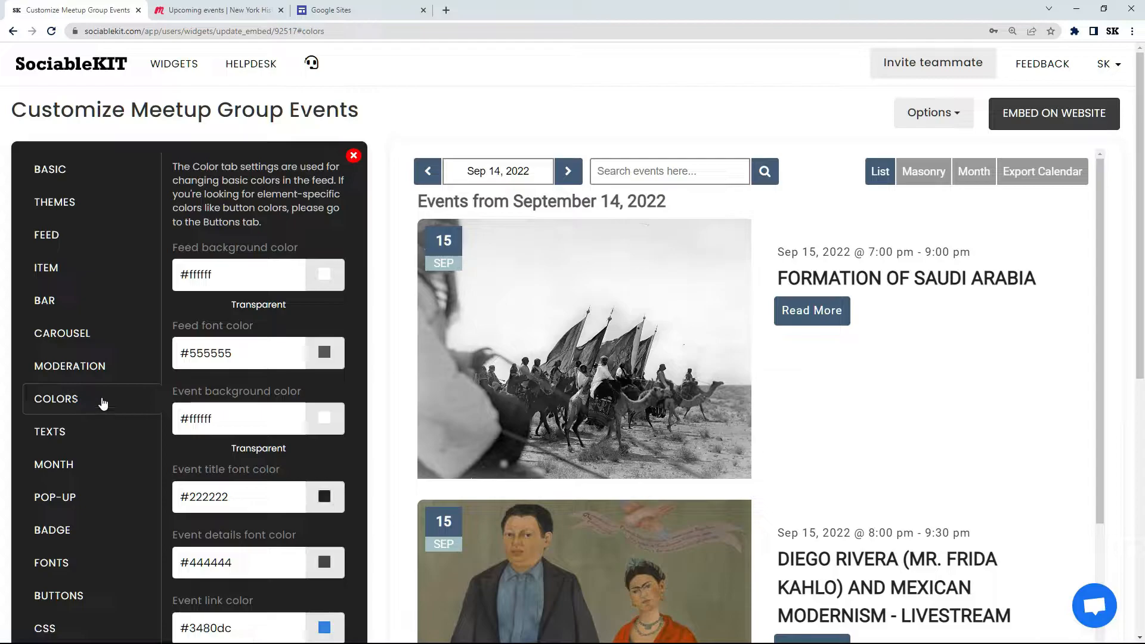
click(322, 420)
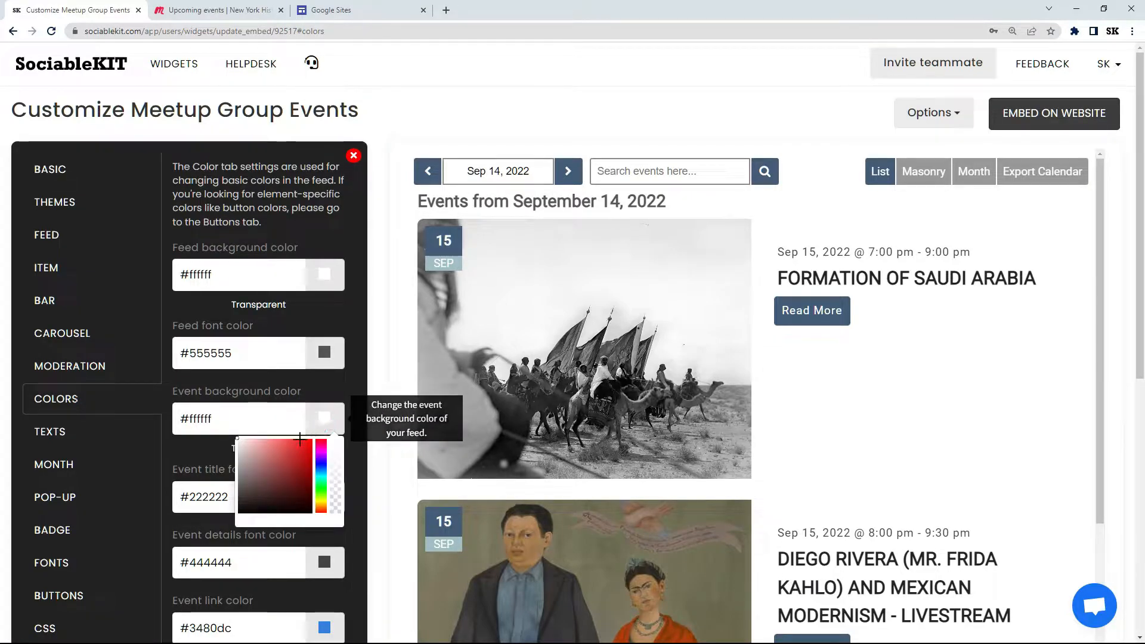
click(292, 459)
click(249, 386)
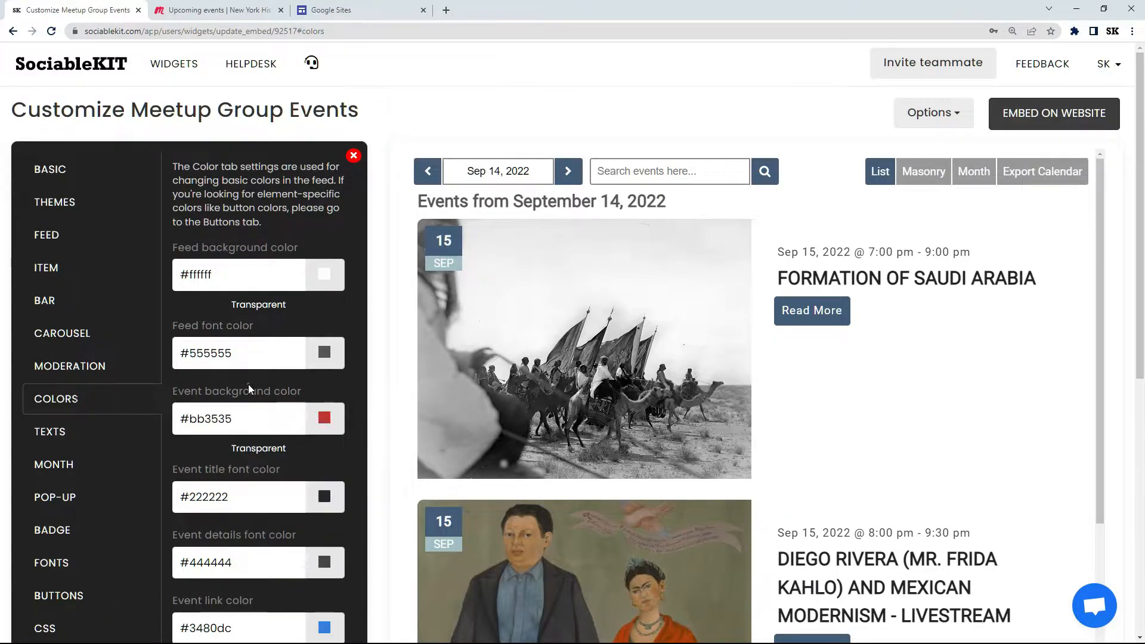
click(322, 498)
drag(268, 528, 223, 507)
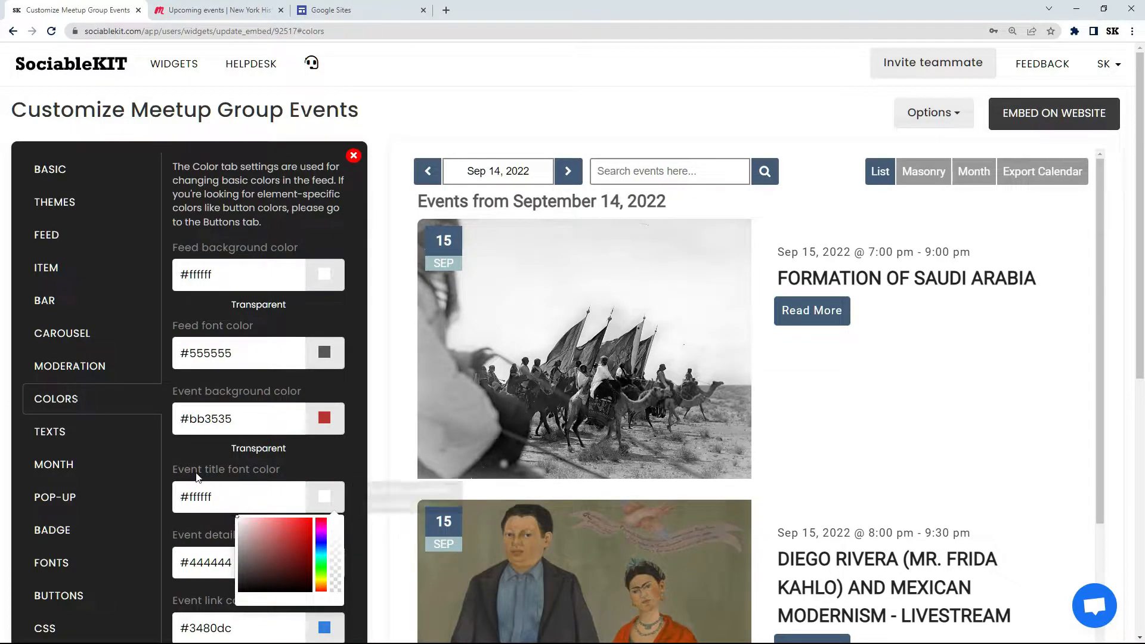
Step: Save the edited event background and event title font colors and view the events in the preview
click(179, 472)
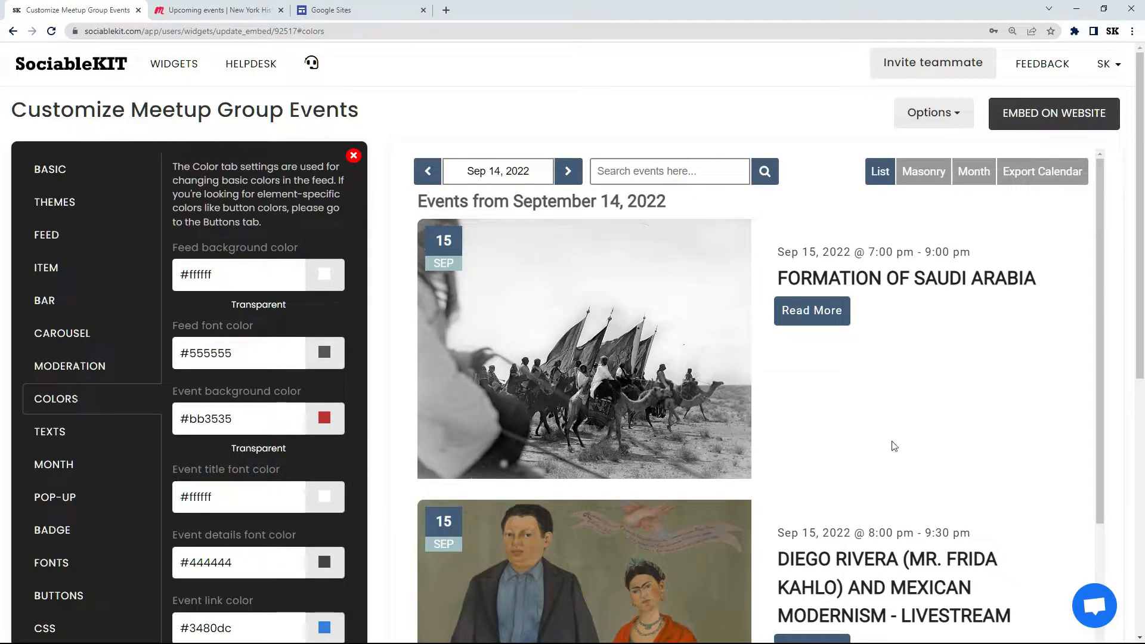
drag(1140, 282, 1142, 438)
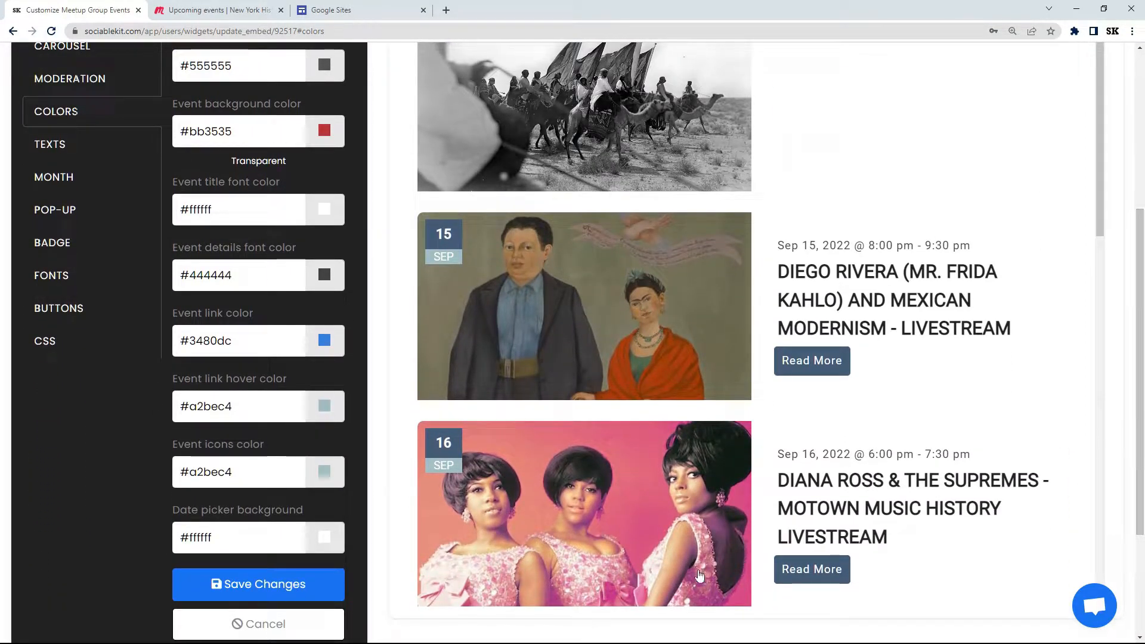
click(245, 584)
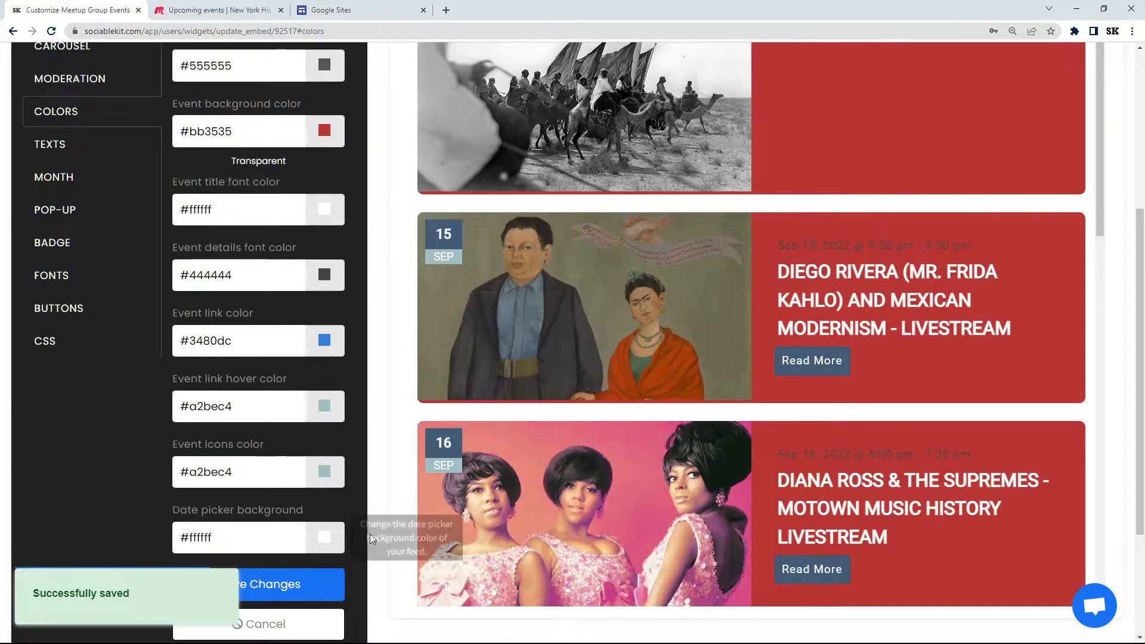
drag(1142, 453, 1104, 270)
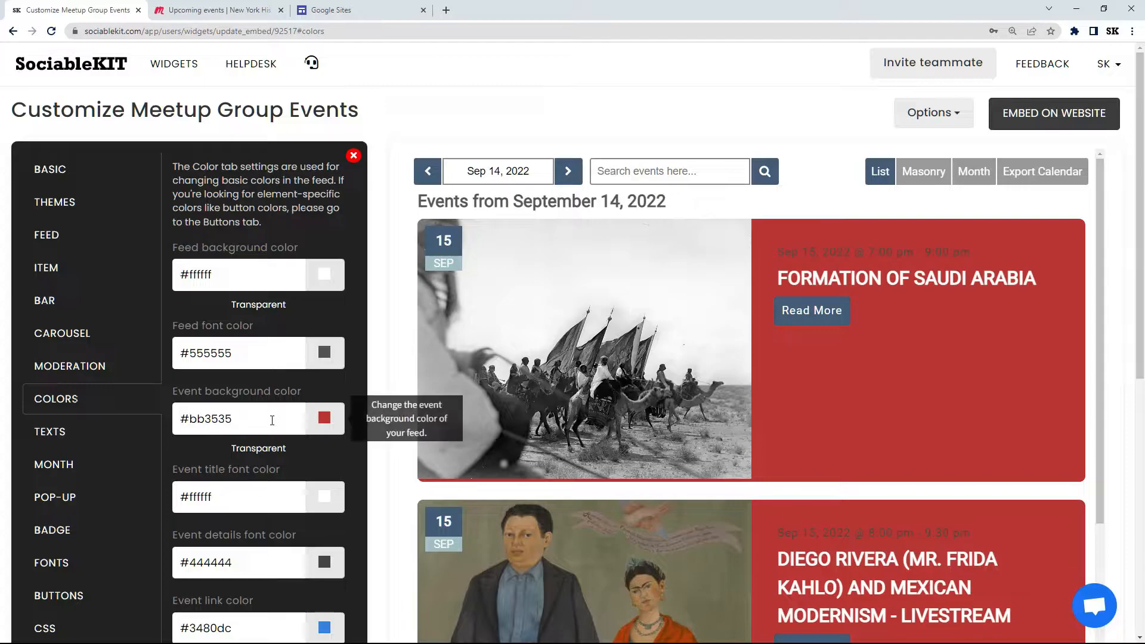
Step: Set the event background color to #ffffff and the event title font color to #222222, and save the changes
triple_click(212, 420)
text(#ffffff)
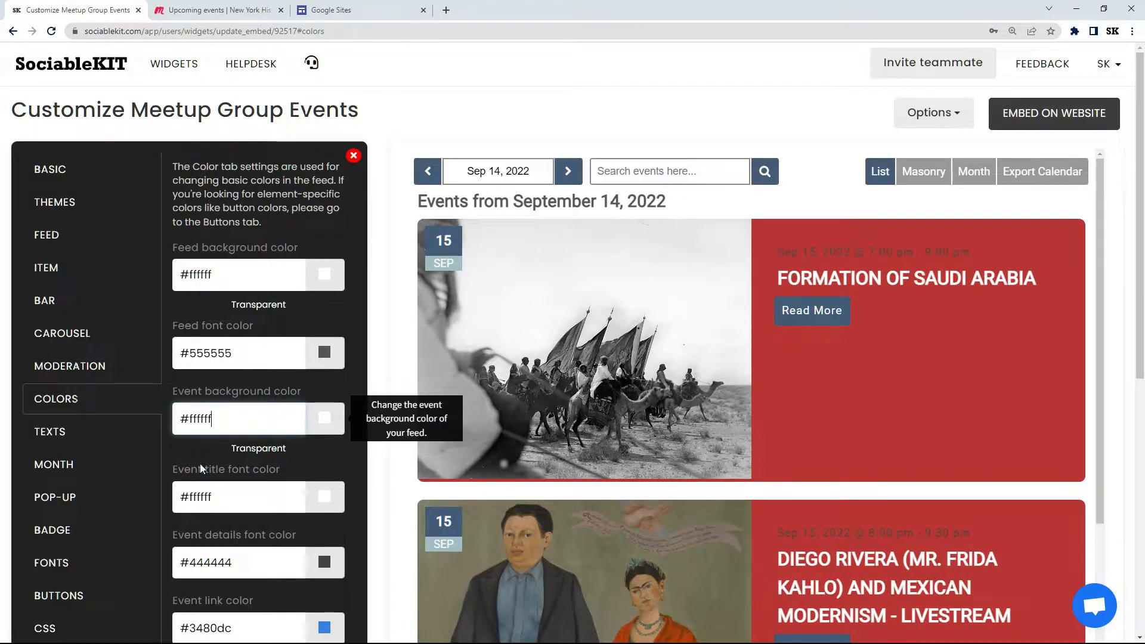
triple_click(199, 500)
text(#222222)
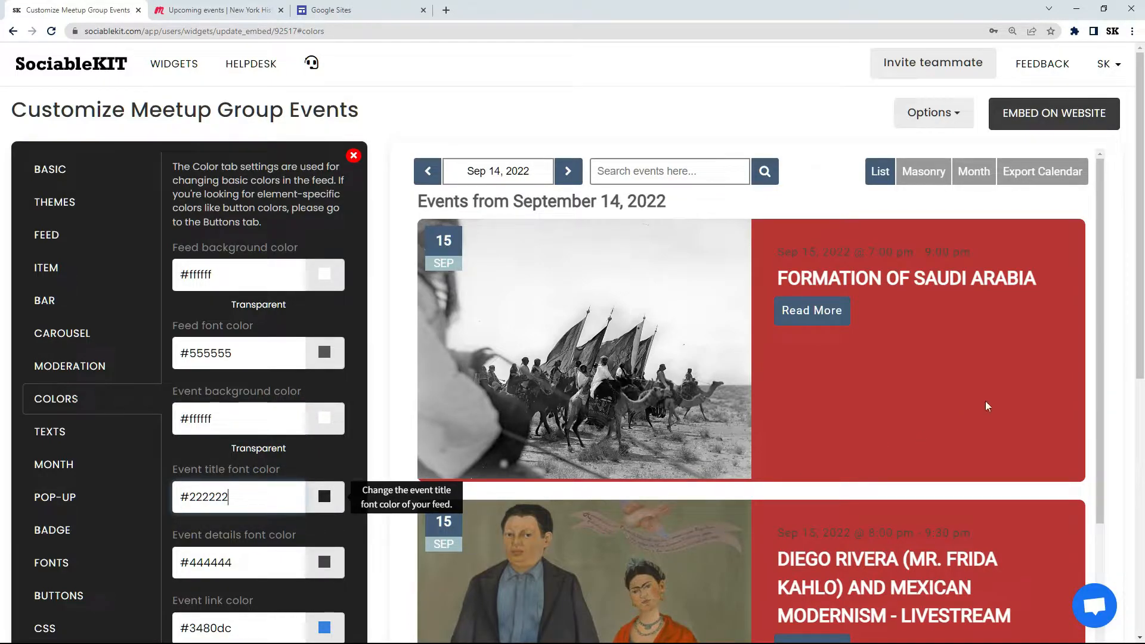
scroll(1125, 299, down, 5)
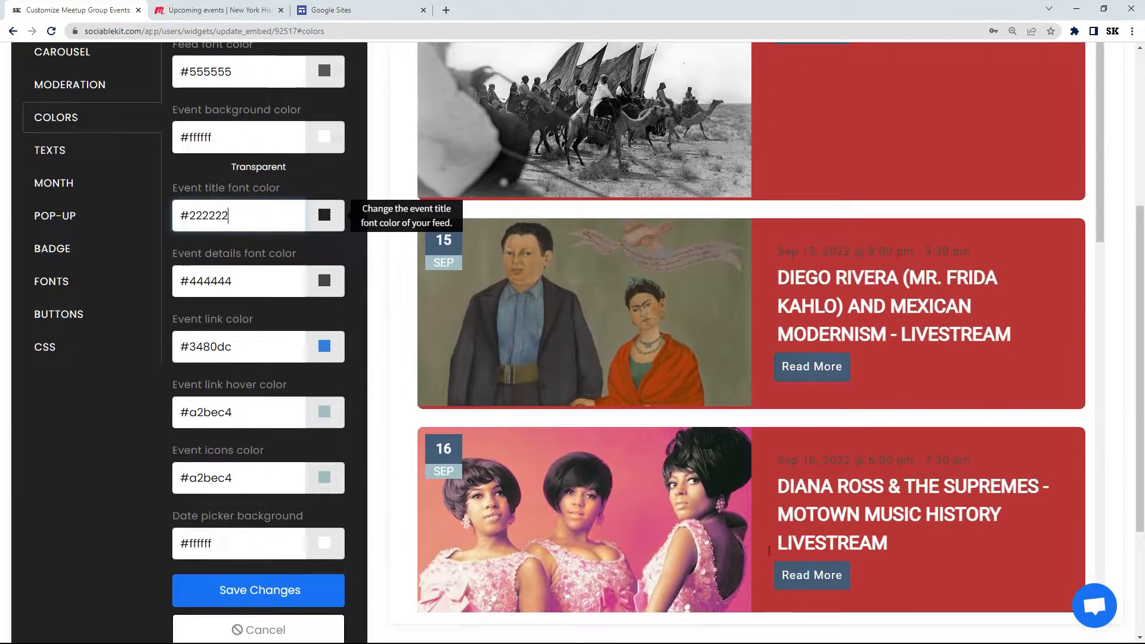
click(257, 590)
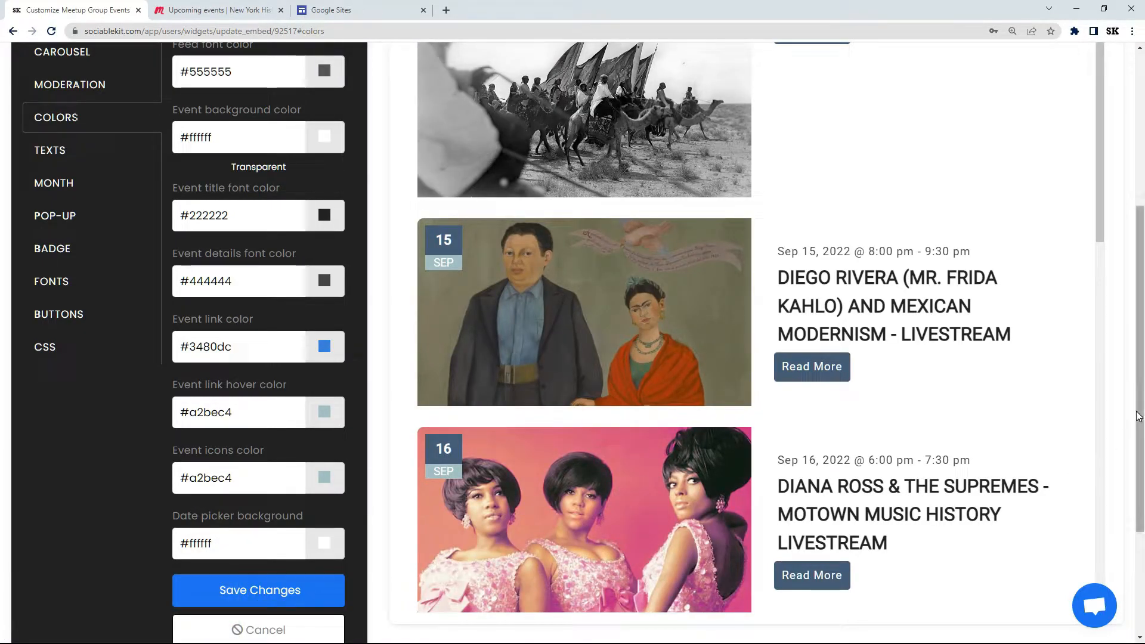
drag(1136, 411, 1129, 241)
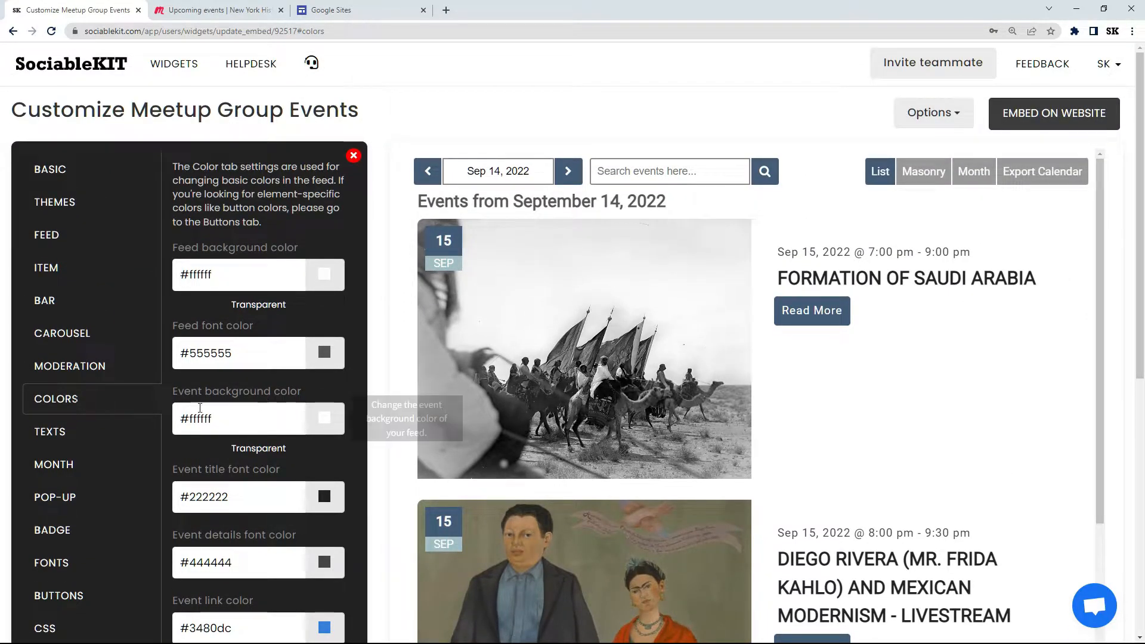
Step: Look through the widget's text, month, pop-up and date badge settings
click(85, 443)
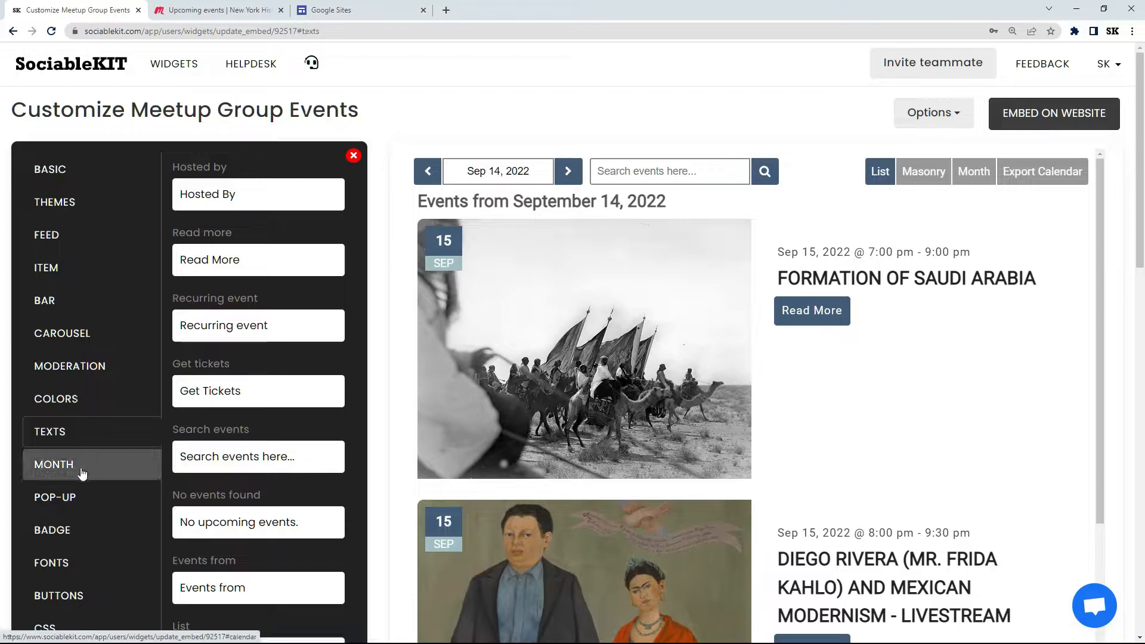
click(82, 468)
click(77, 502)
click(79, 533)
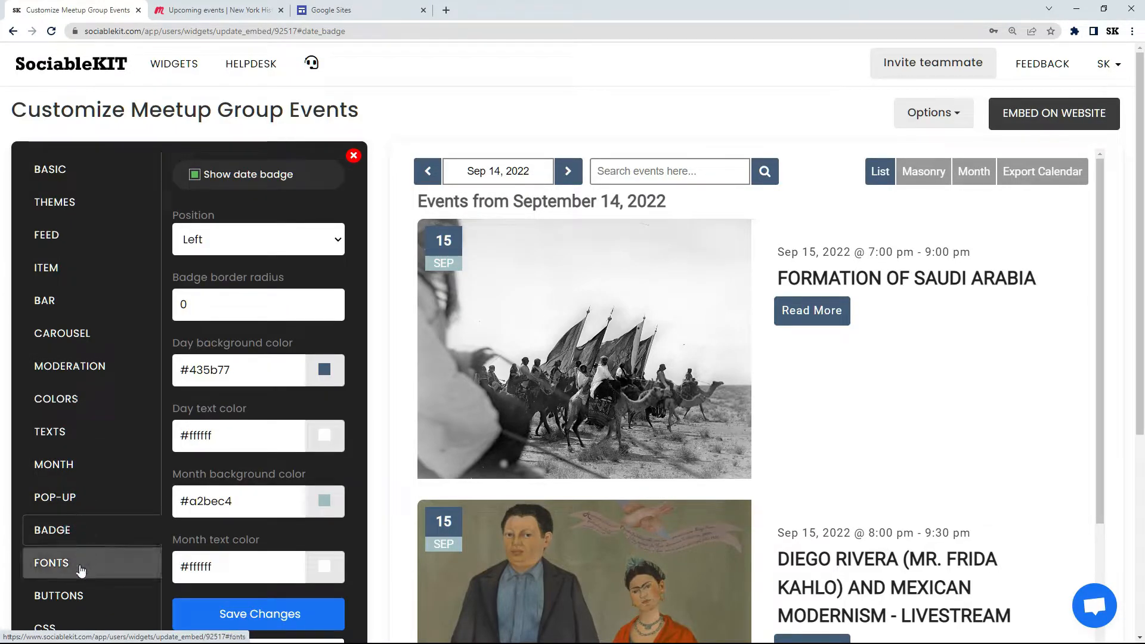
Step: Change the widget's font family to Georgia, Serif and save the change
click(77, 564)
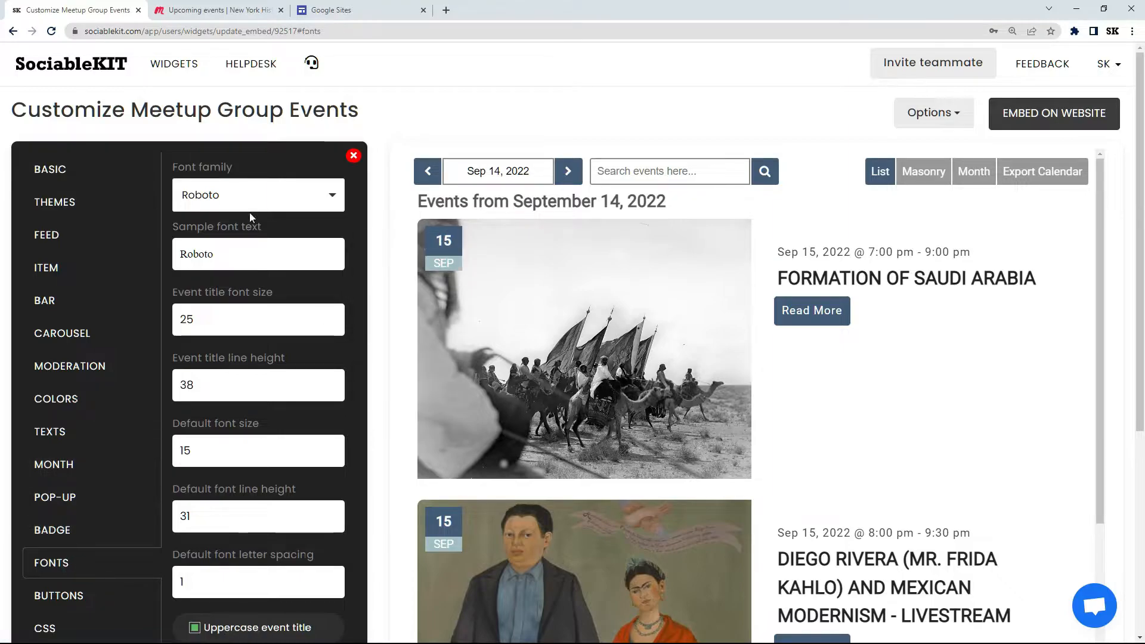
click(232, 197)
text(Georgia)
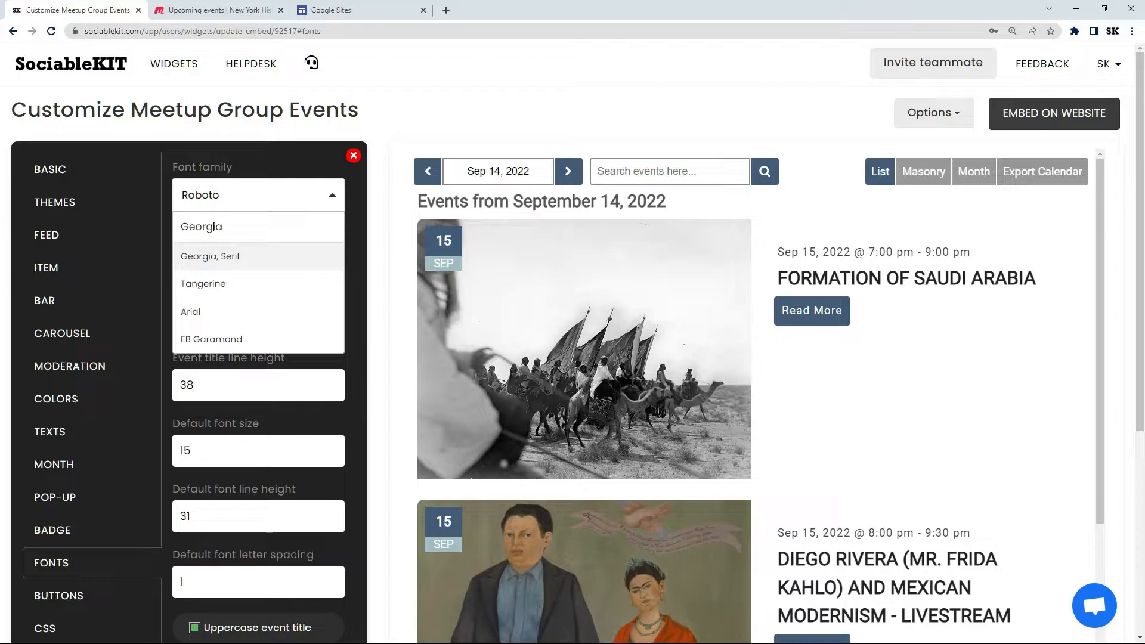
click(237, 258)
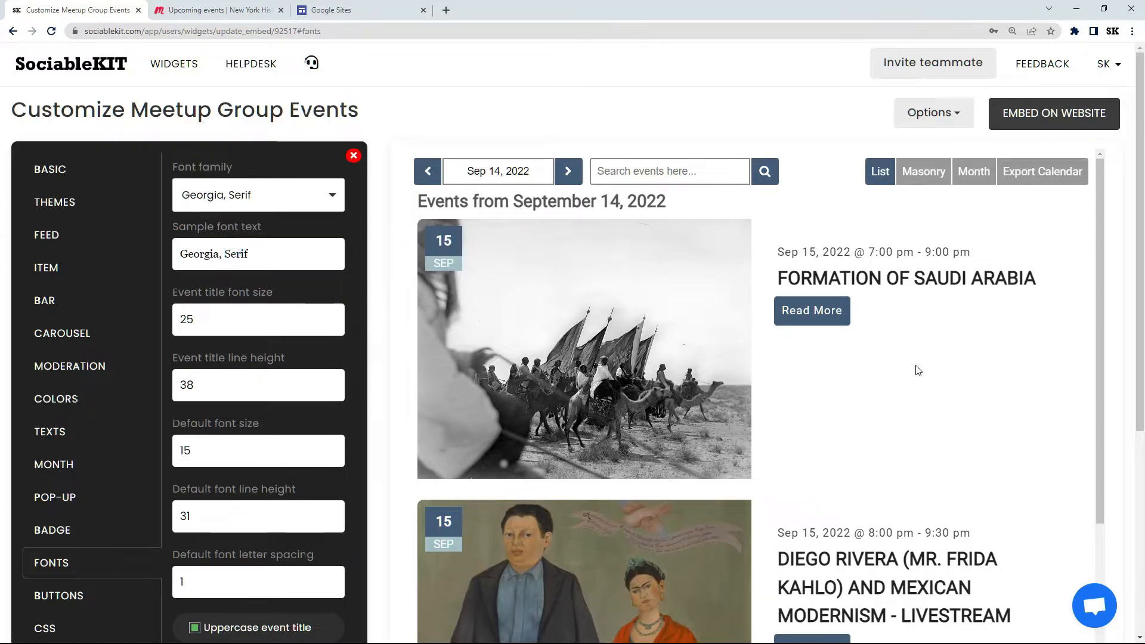
drag(1131, 269, 1142, 354)
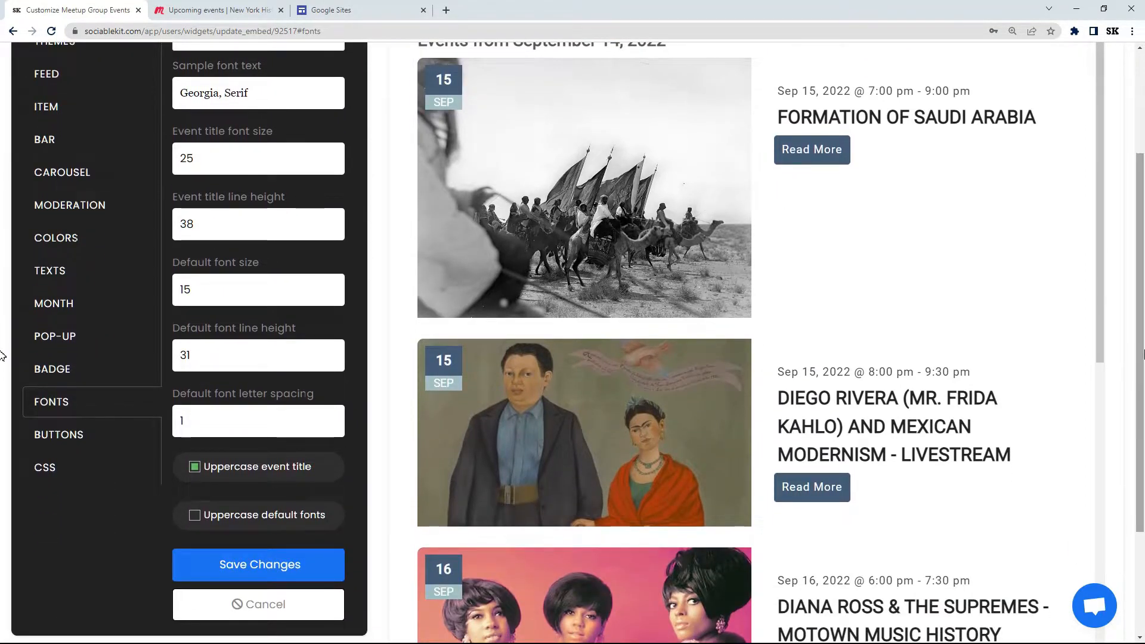
click(260, 570)
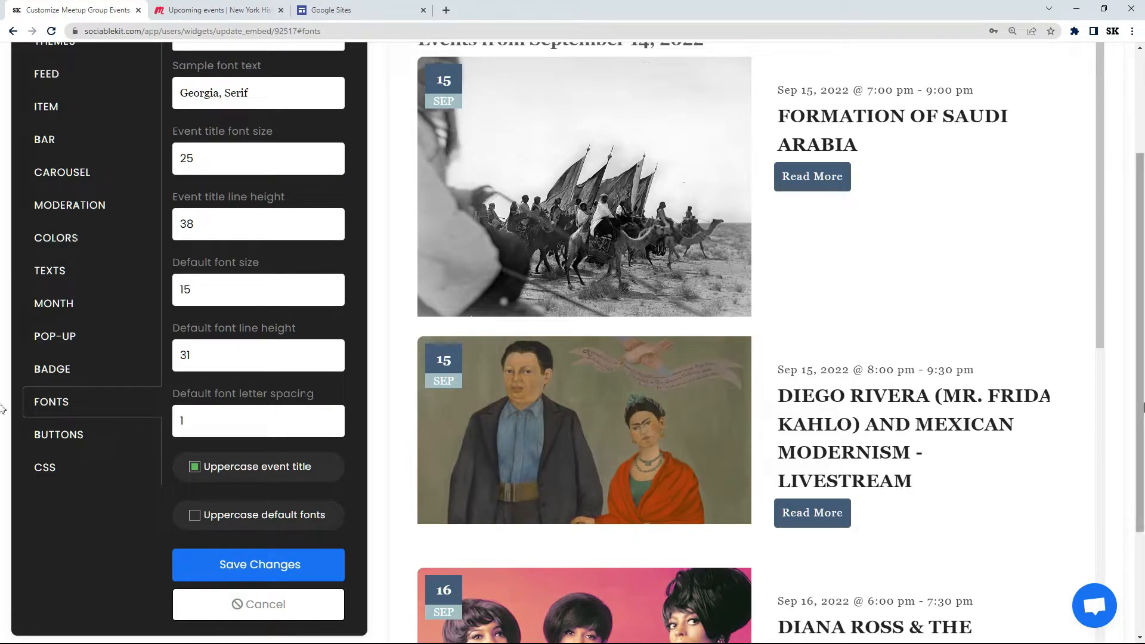
scroll(1133, 337, up, 2)
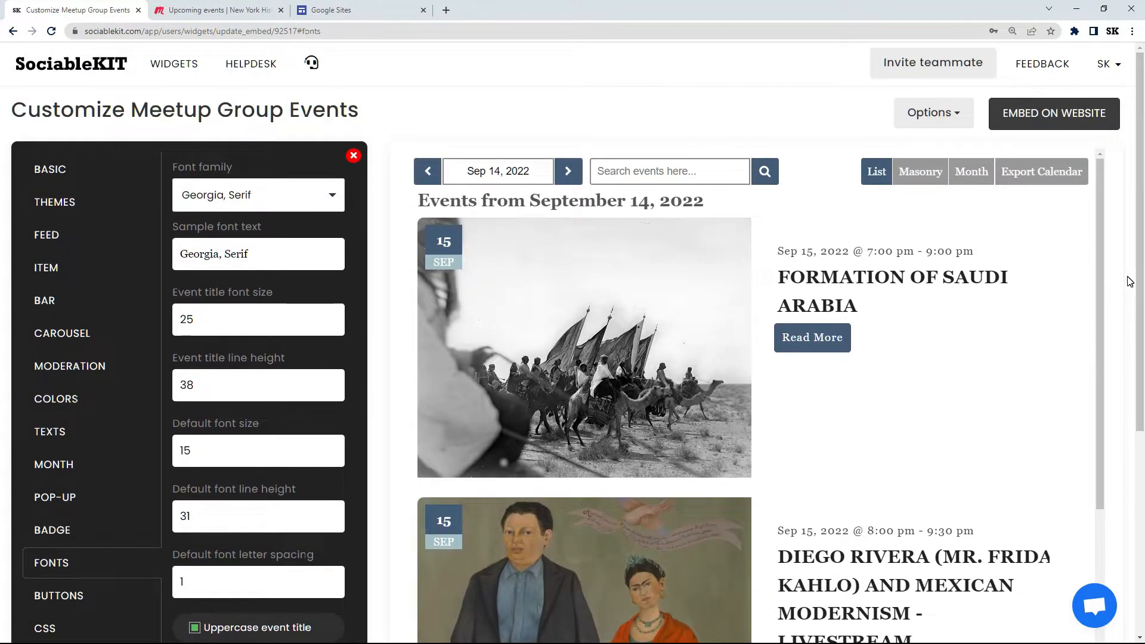
Step: Set the widget's font family back to Roboto and save the change
click(251, 195)
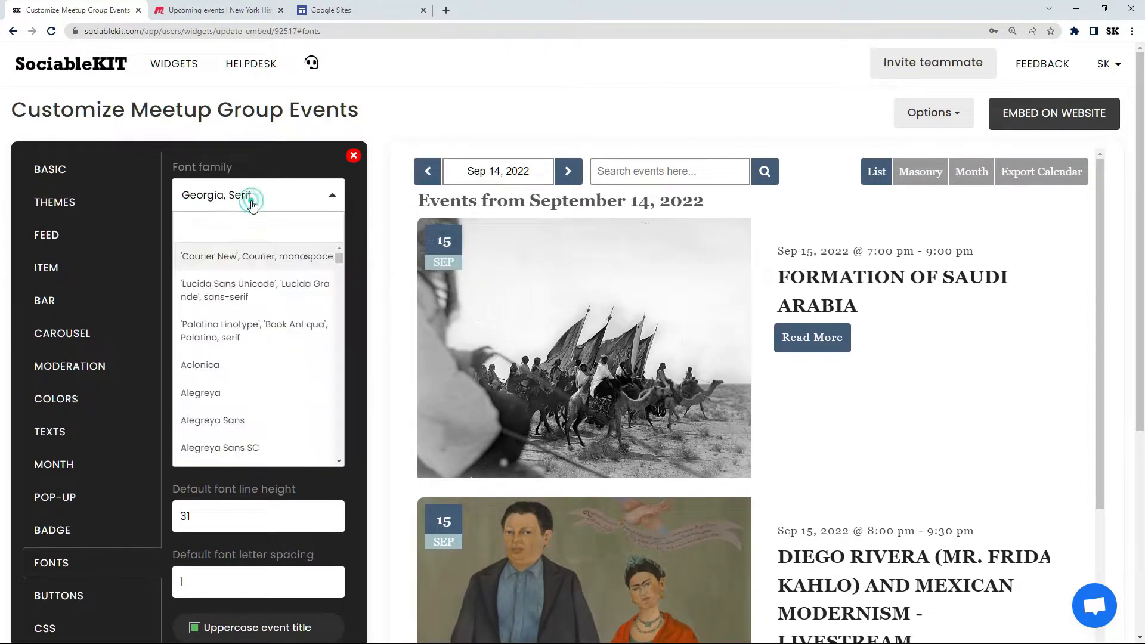
click(219, 225)
text(Roboto)
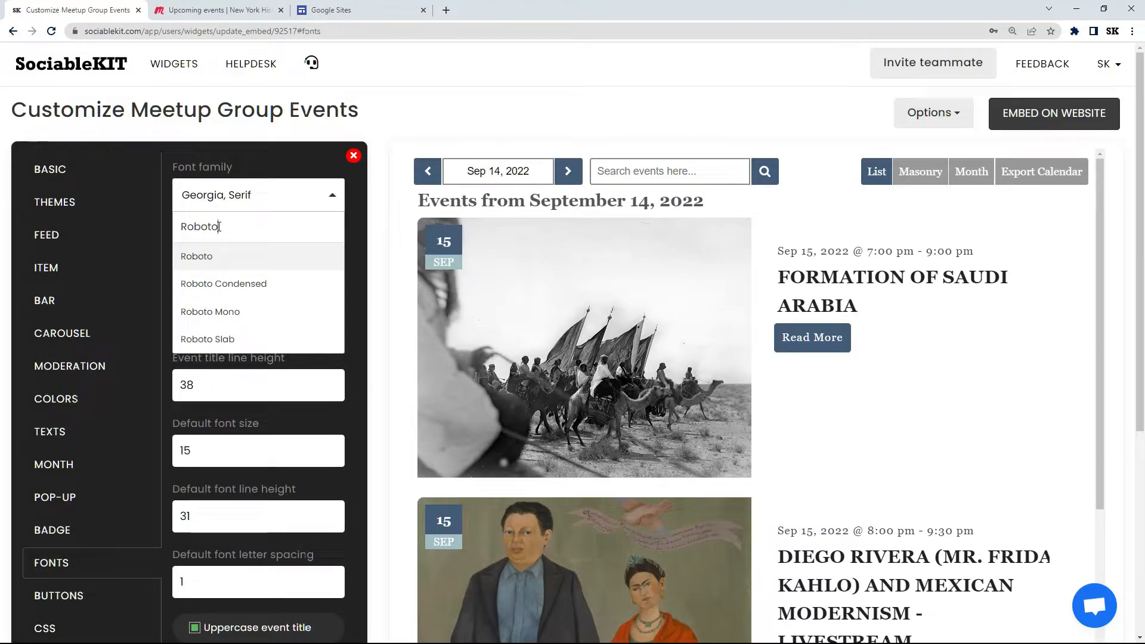
click(237, 256)
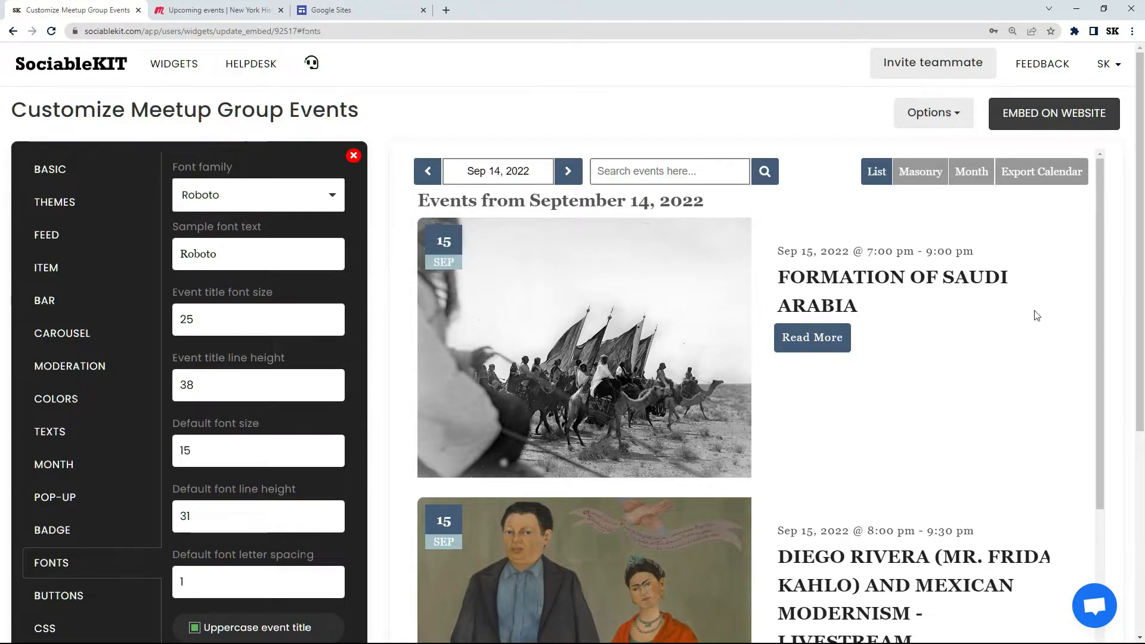
drag(1139, 244, 1139, 342)
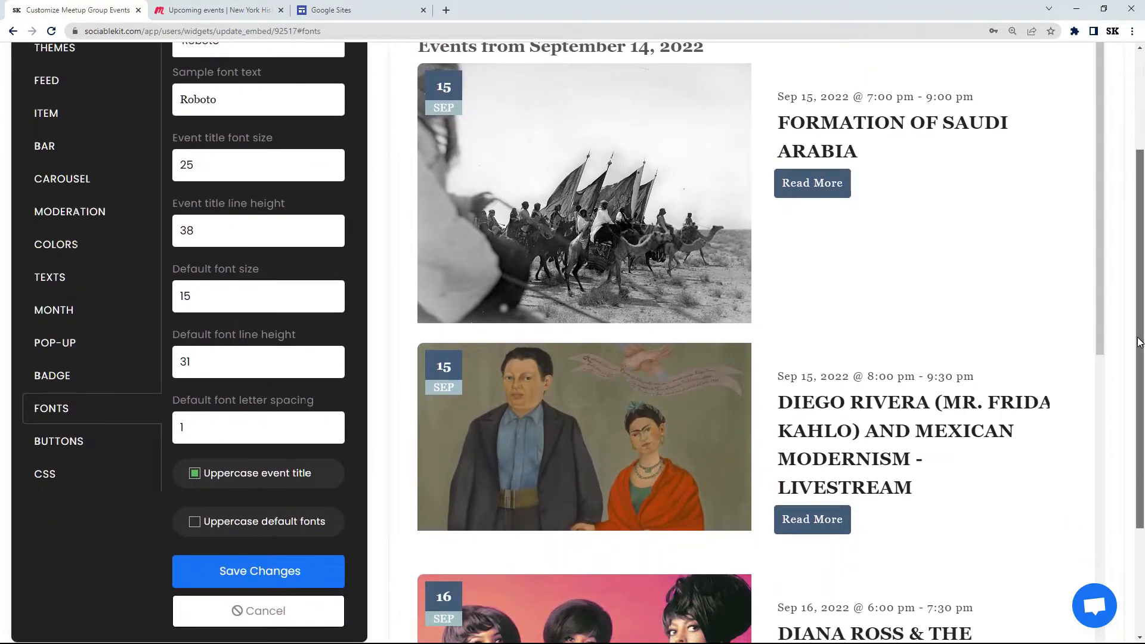
click(256, 570)
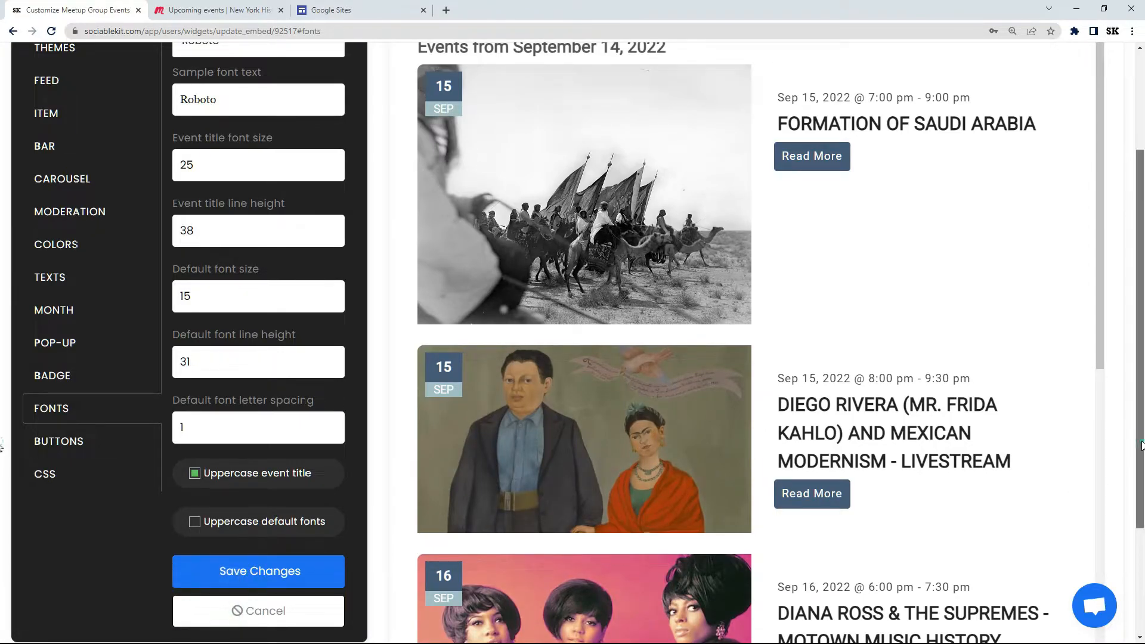
scroll(1117, 346, up, 3)
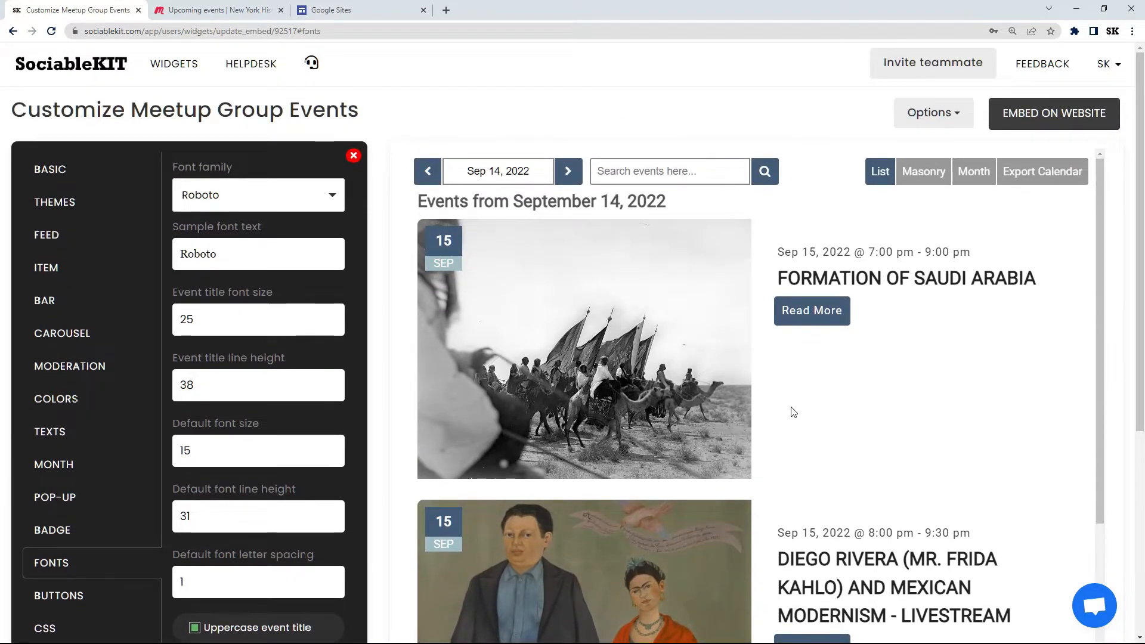
Step: Set the button background color to #c54458 and the button text color to #060606, and save the changes
click(71, 595)
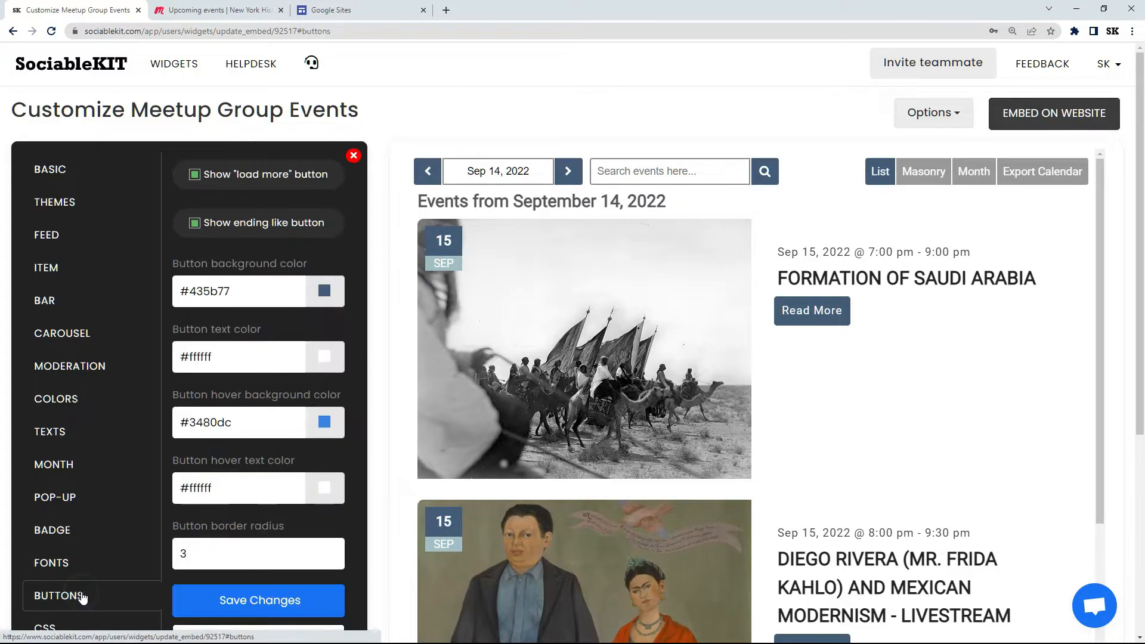
click(324, 292)
click(321, 314)
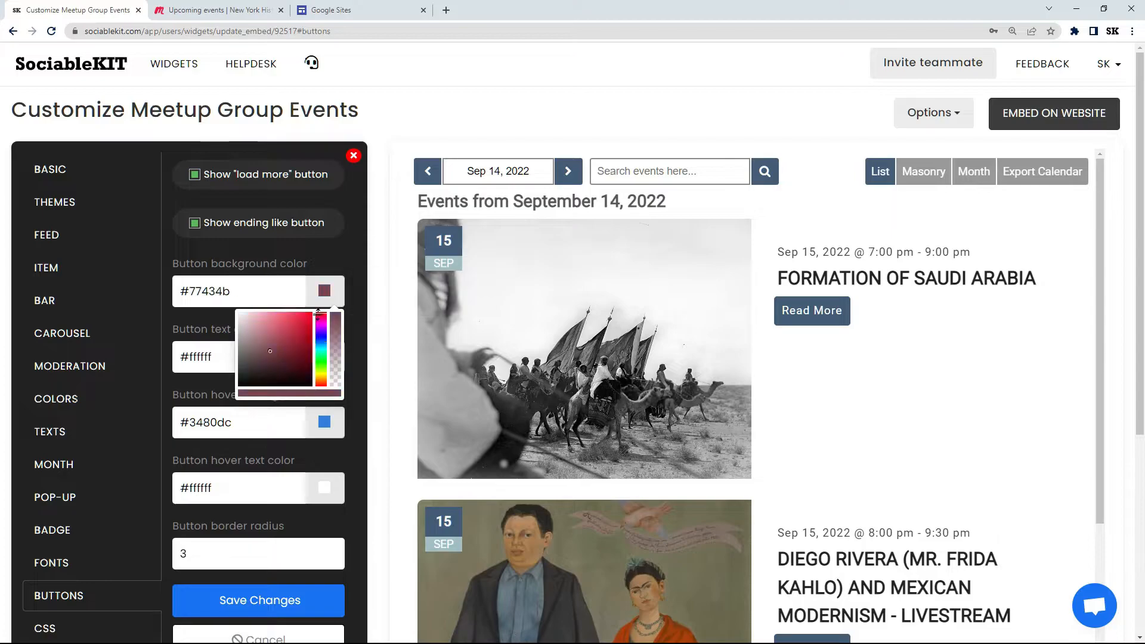
click(290, 327)
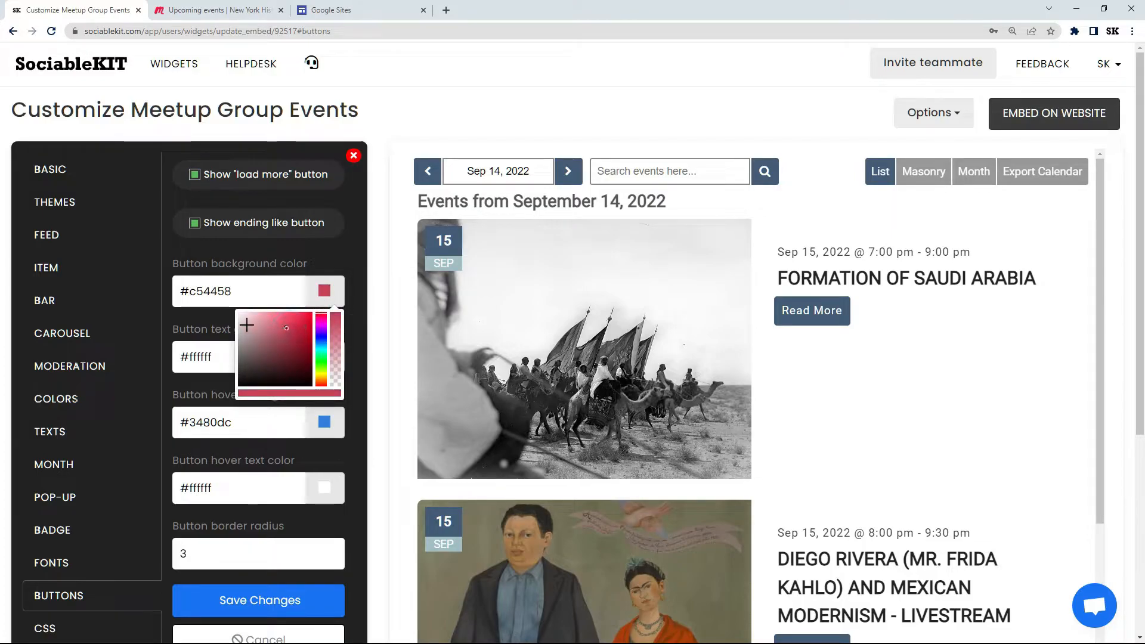
click(212, 316)
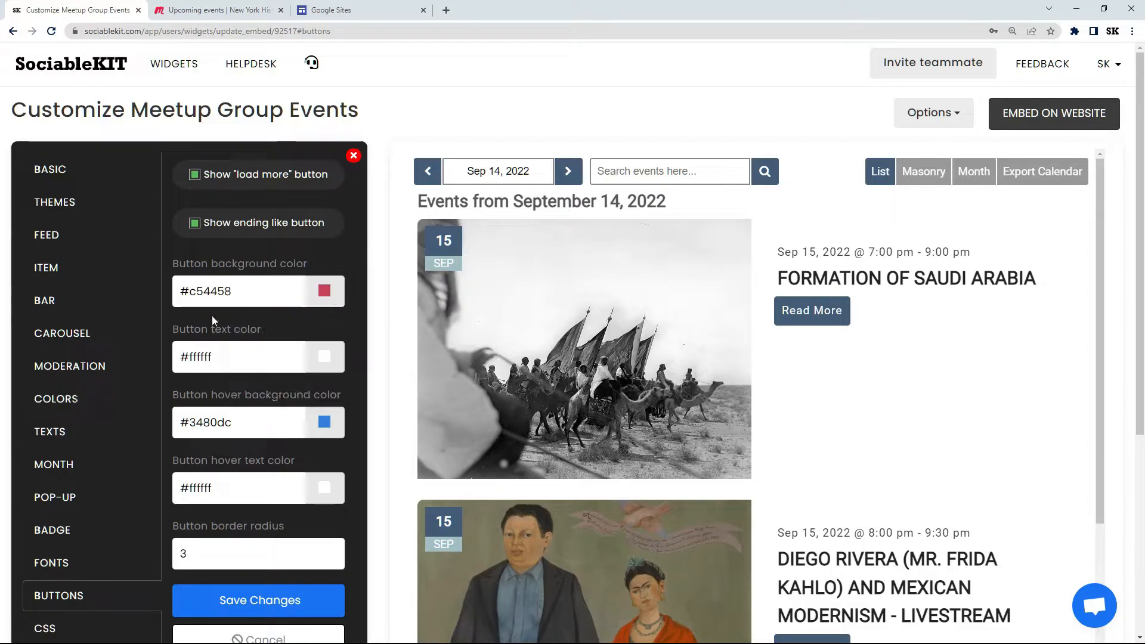
click(325, 357)
drag(291, 391, 232, 455)
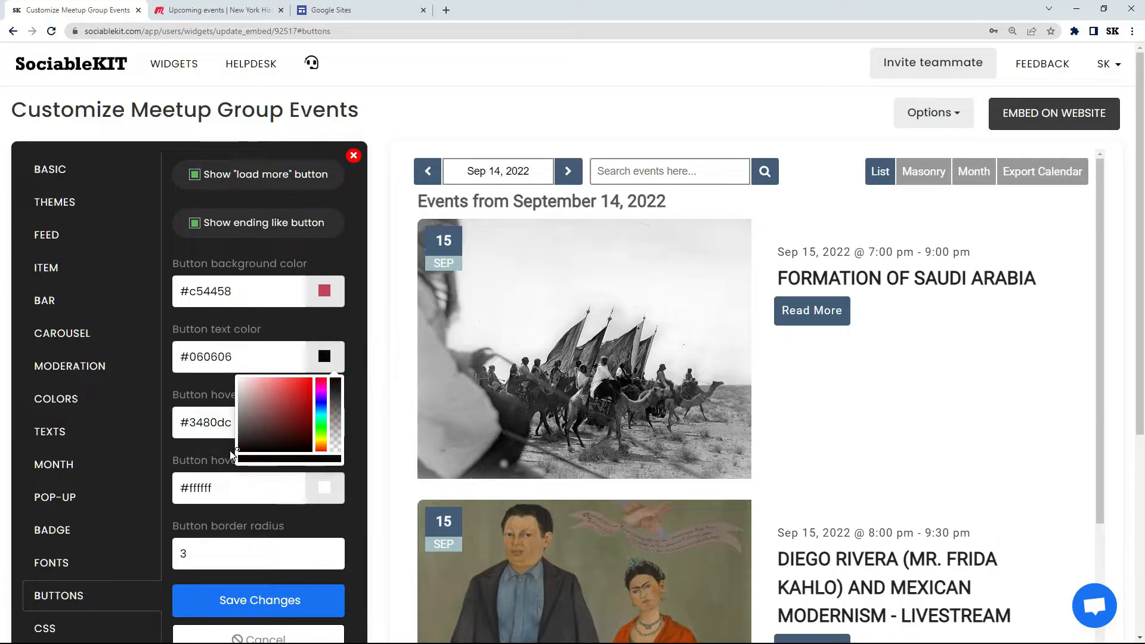
click(217, 392)
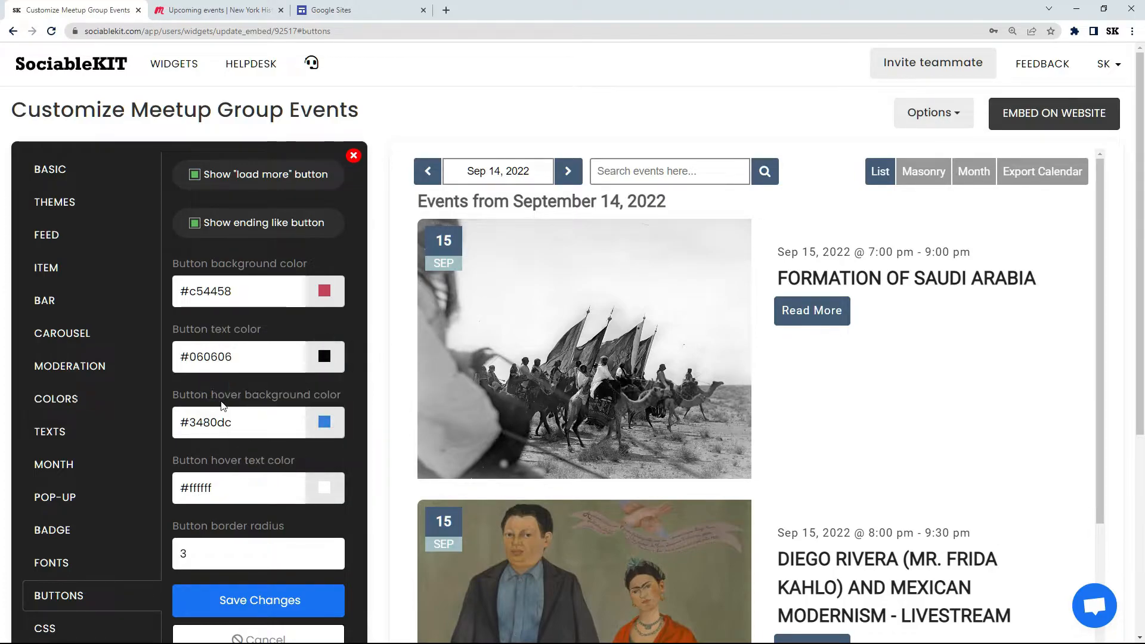
click(256, 601)
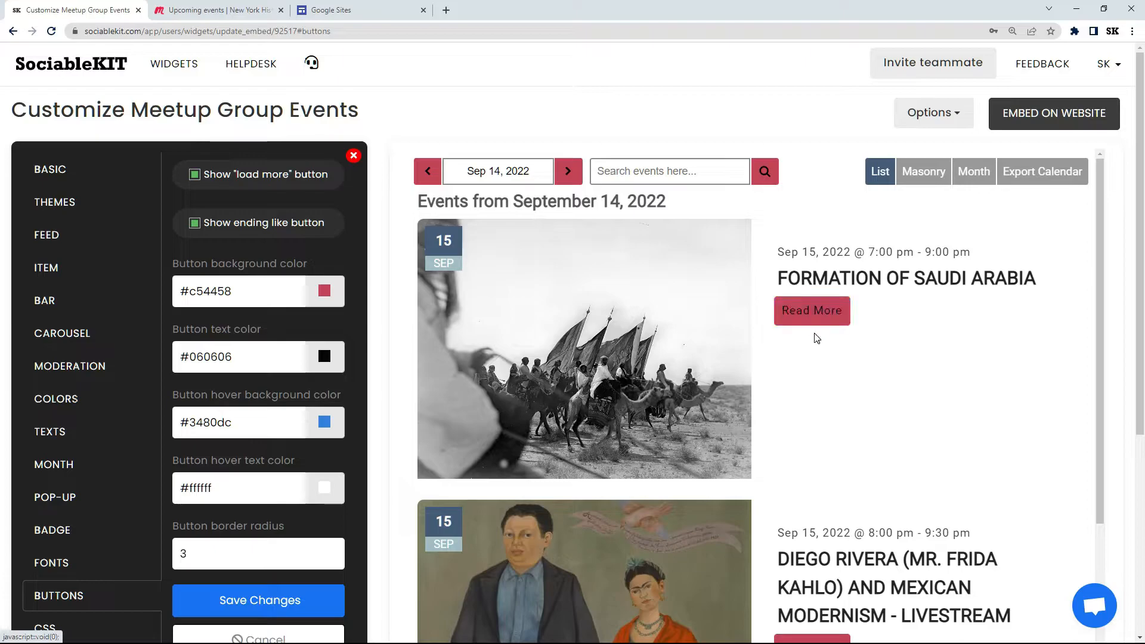
Step: Restore the button background color to #435b77 and the button text color to #ffffff, and save the changes
triple_click(211, 288)
text(#4)
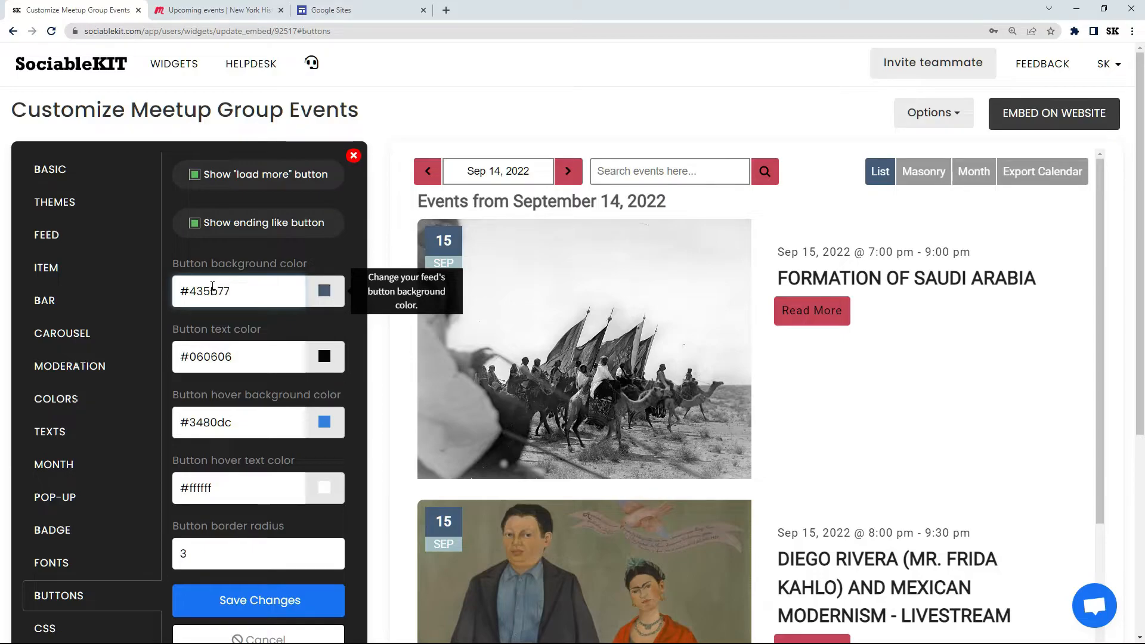
text(35b77)
triple_click(212, 362)
text(#ffffff)
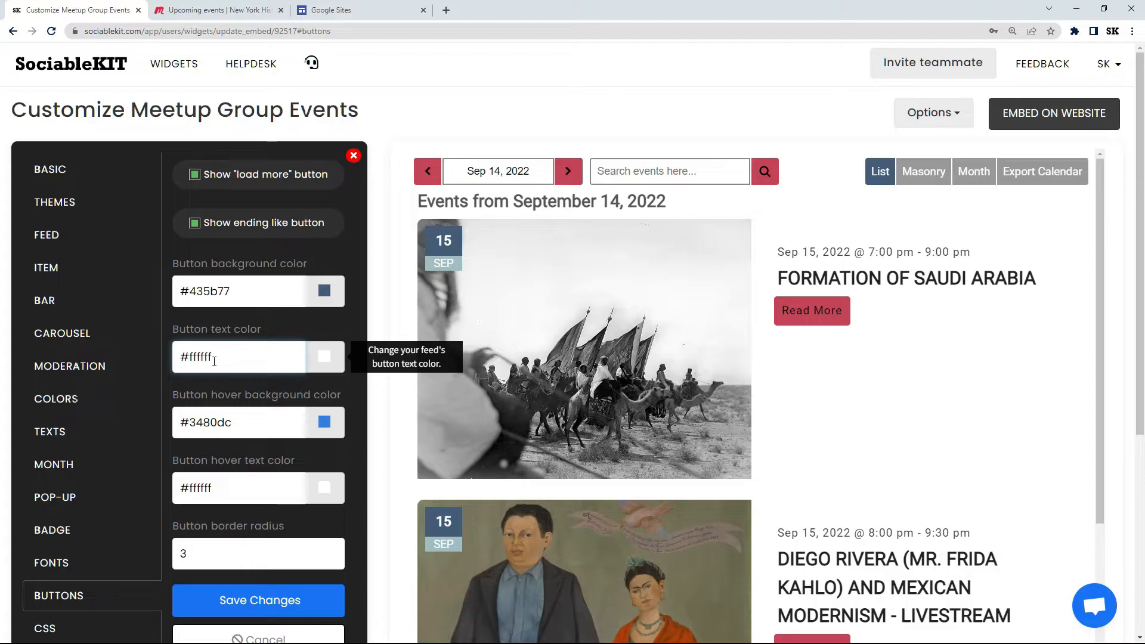
click(256, 605)
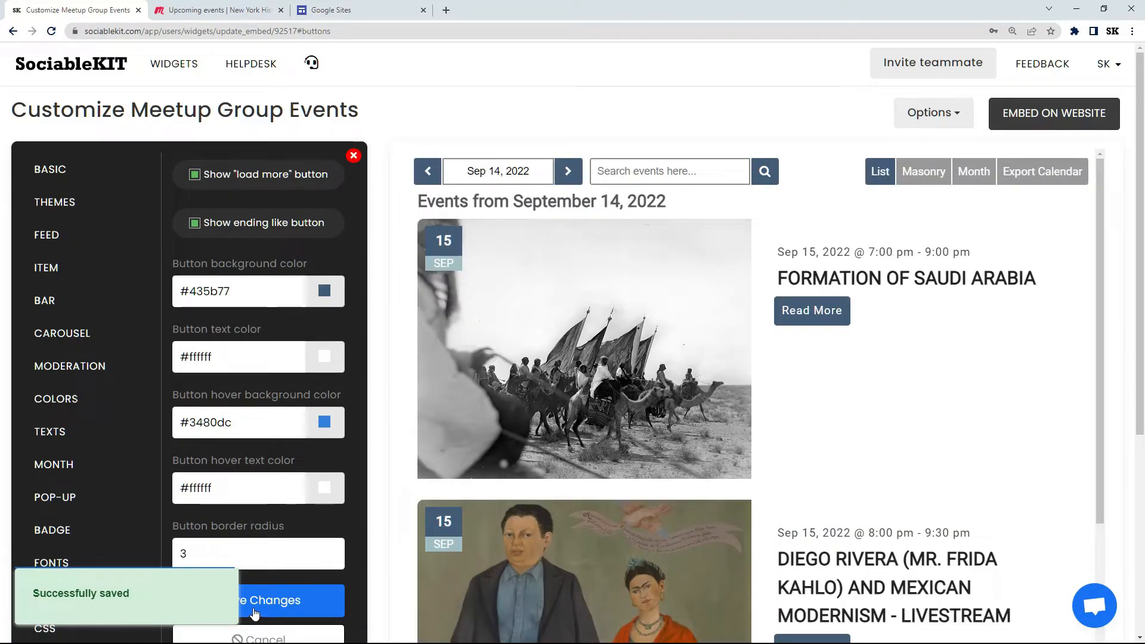
Step: Select Google Sites as the website builder for embedding the Meetup Group Events widget and copy its JavaScript code
click(73, 626)
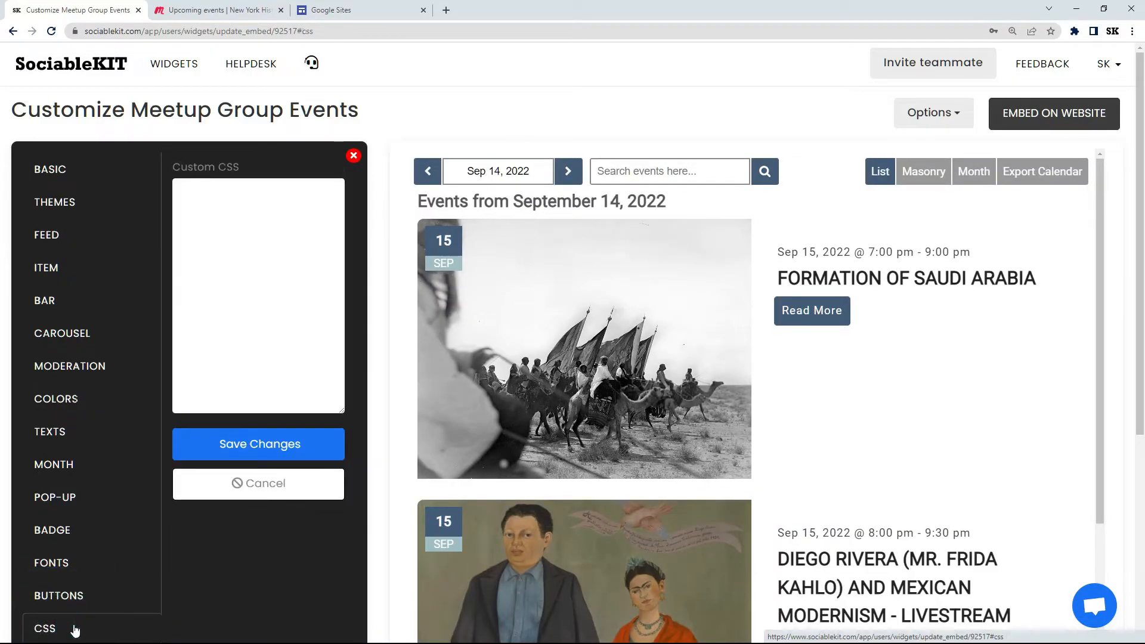
click(1060, 118)
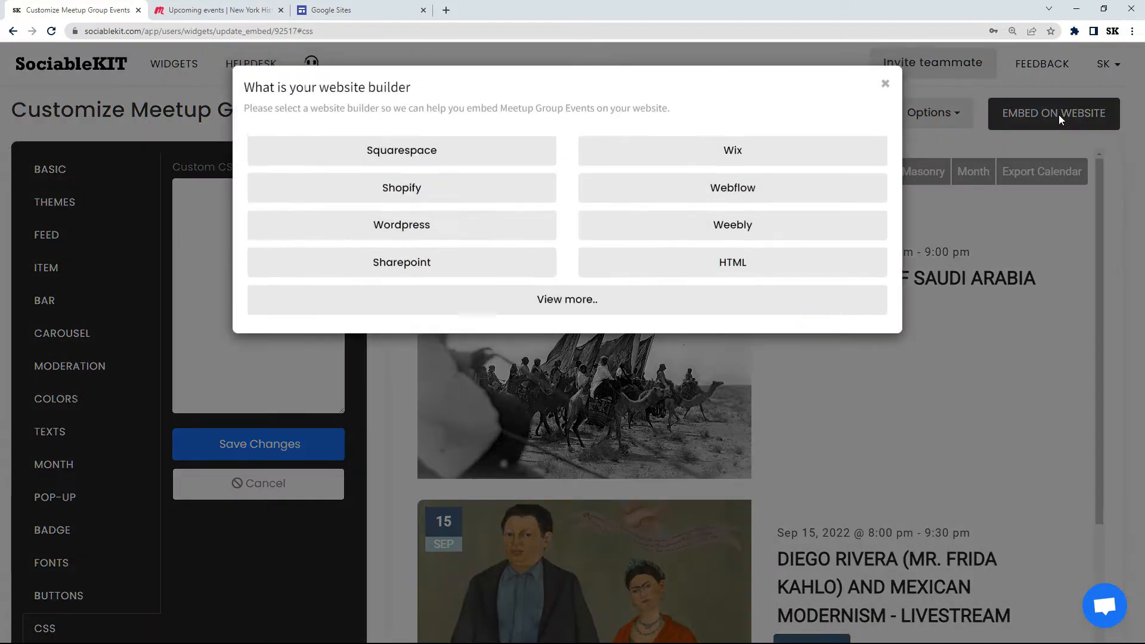
click(562, 311)
drag(1141, 156, 1141, 303)
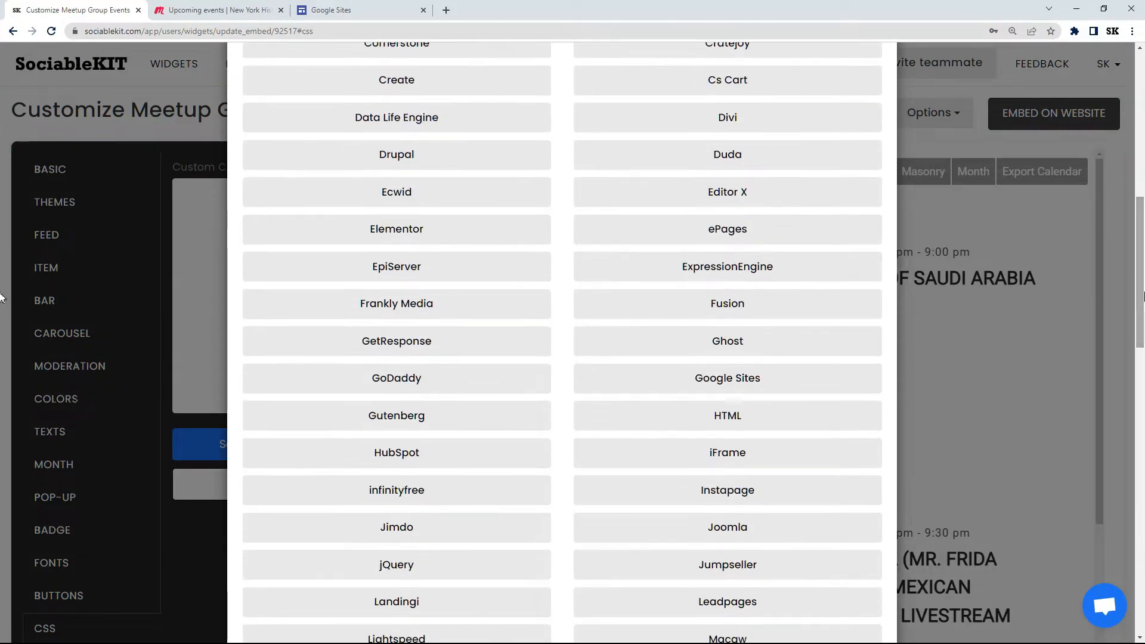
click(729, 381)
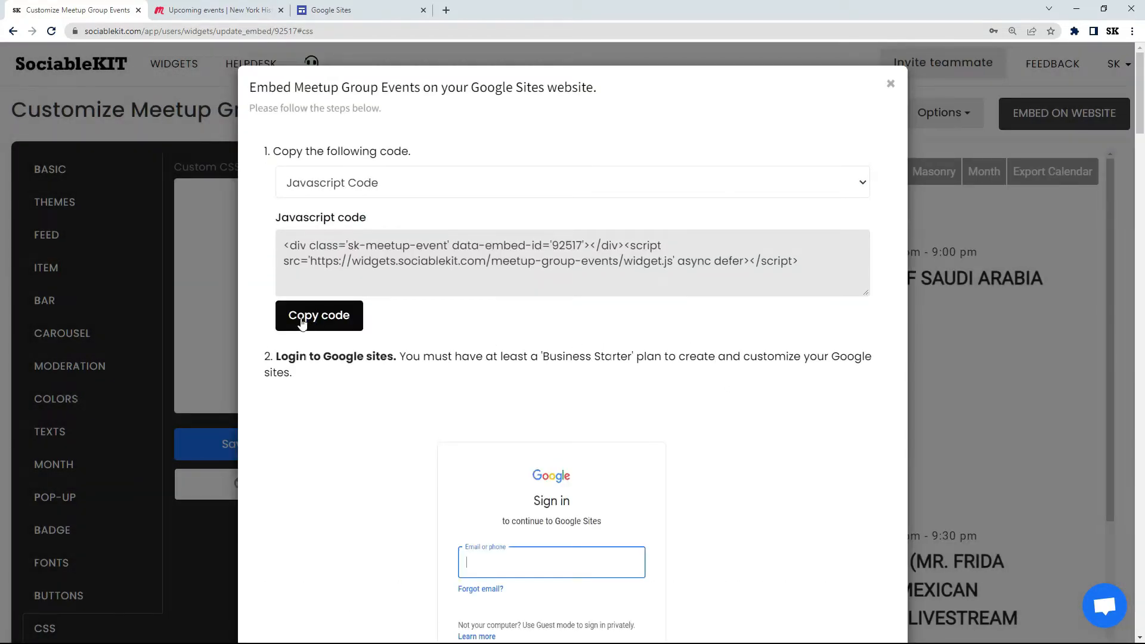
click(305, 318)
key(ctrl+c)
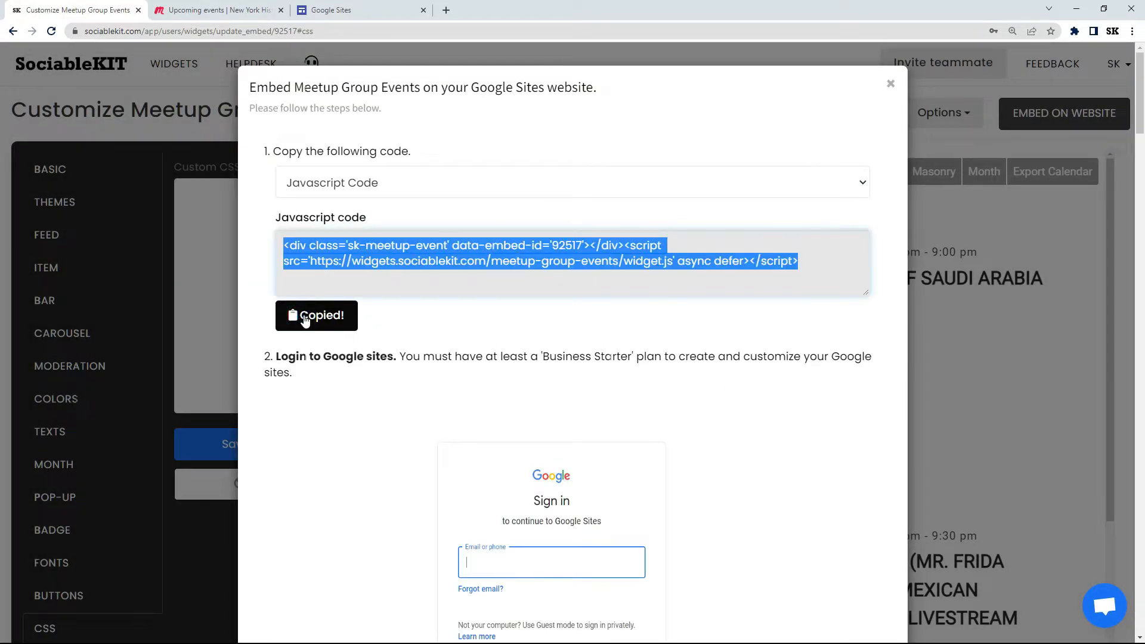
Step: Switch to Google Sites, open the SociableKIT site and insert the copied widget code as an embed below the page header
click(351, 14)
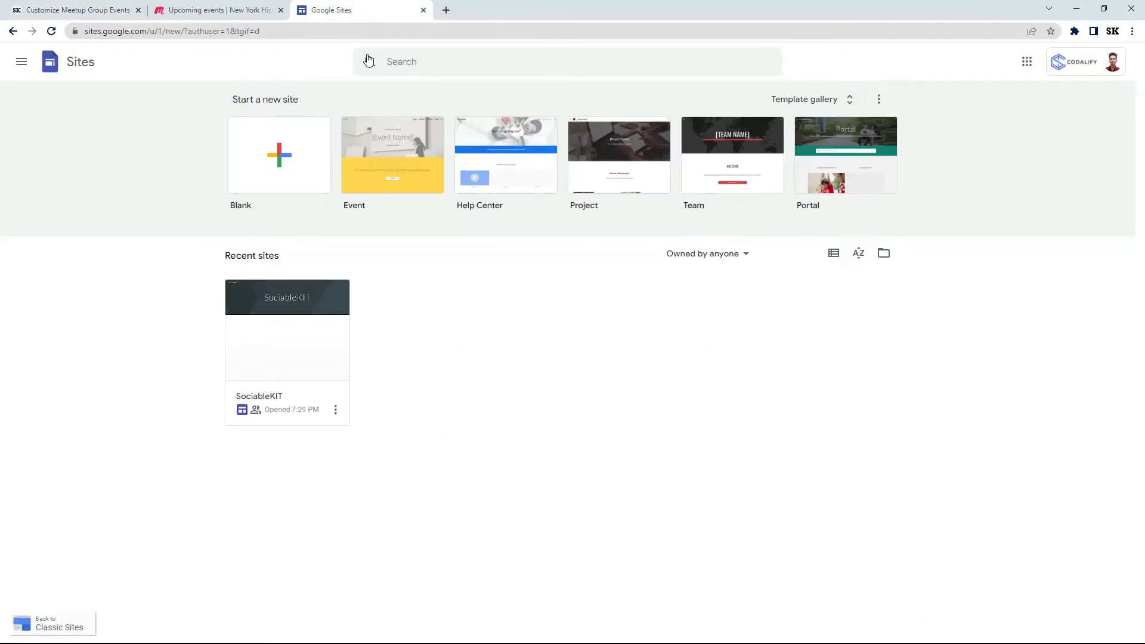
click(286, 342)
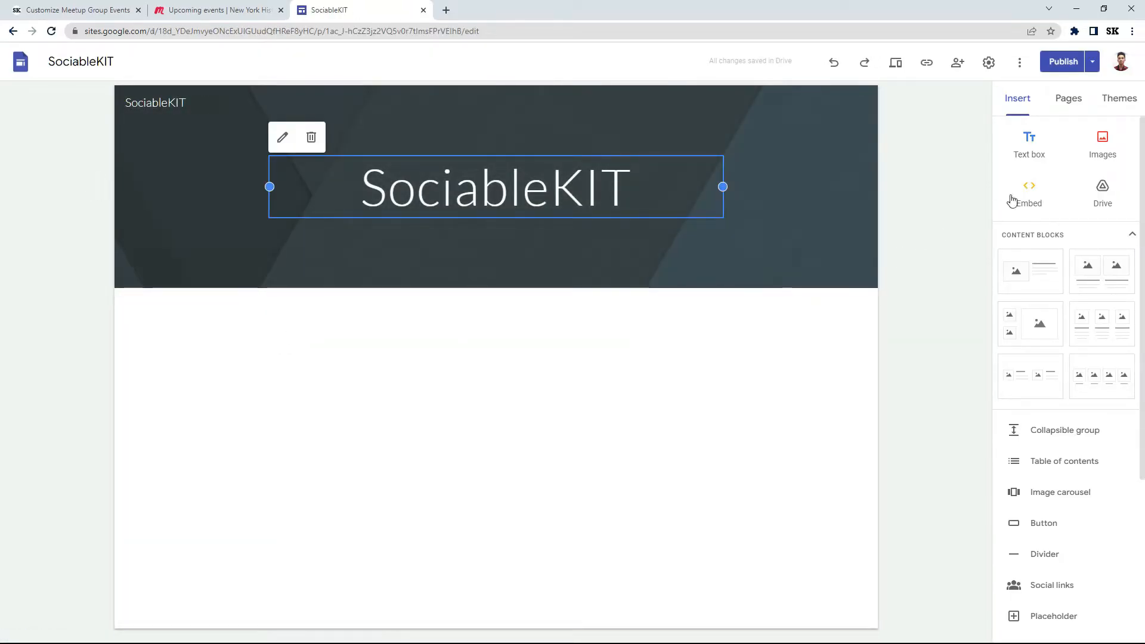
click(1028, 188)
click(495, 310)
right_click(452, 335)
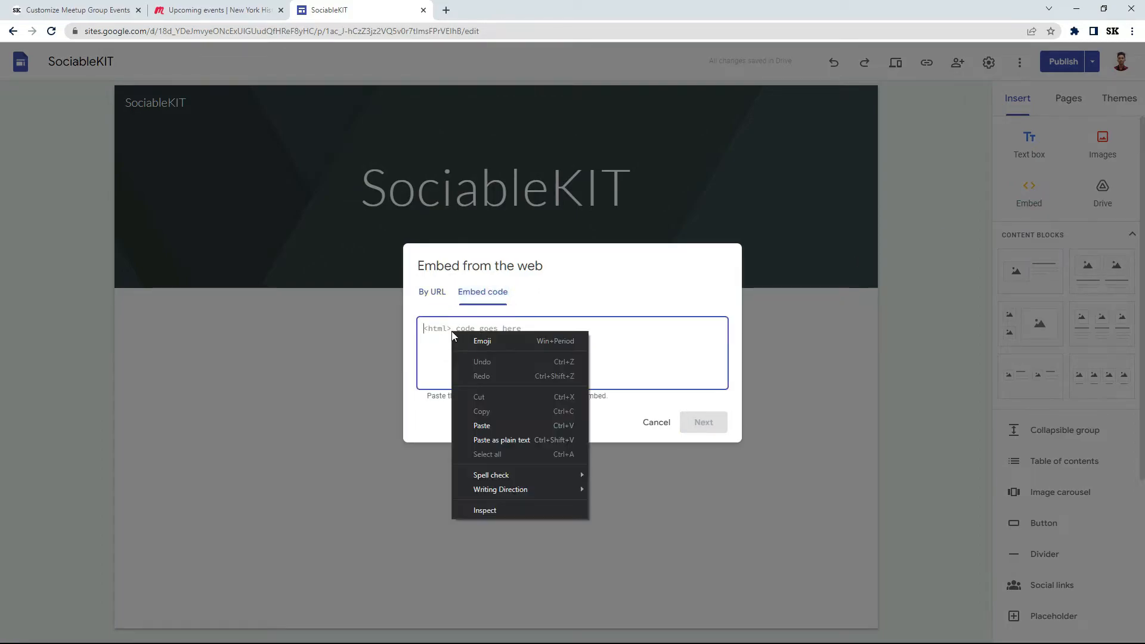
click(476, 426)
click(695, 425)
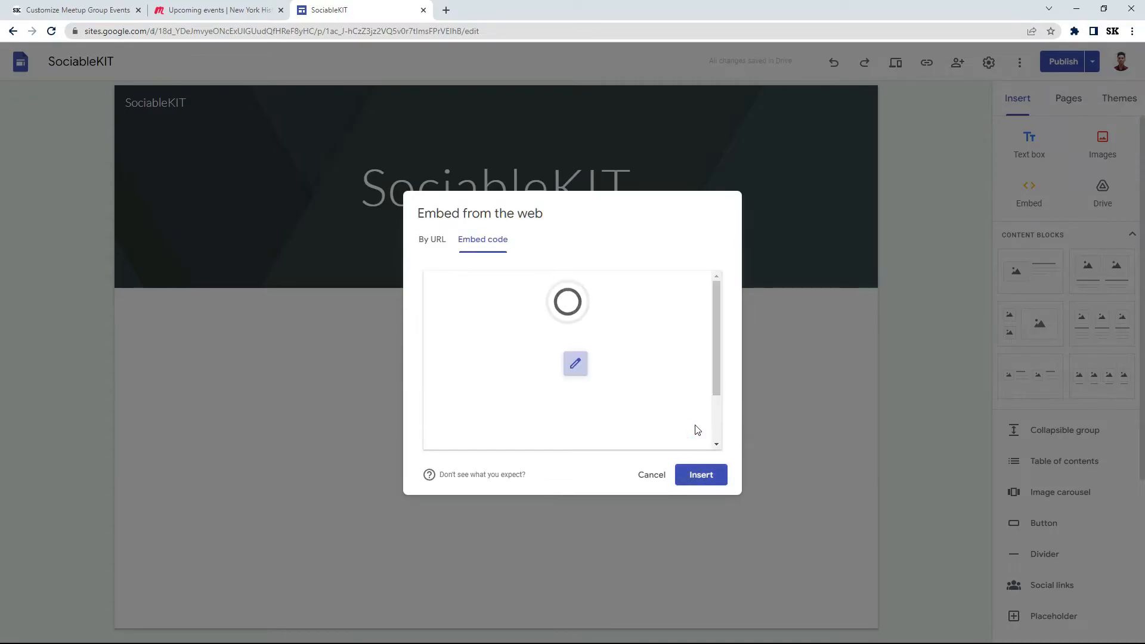
click(702, 477)
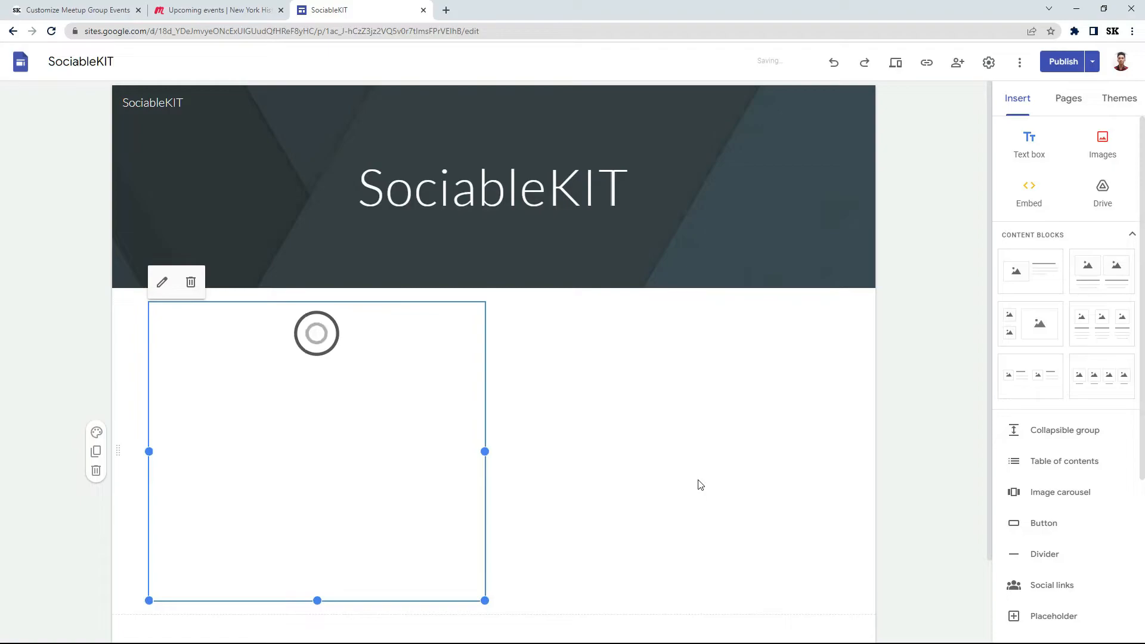
Step: Widen the embedded events widget to the page's full content width and extend its height downward
drag(986, 375, 987, 477)
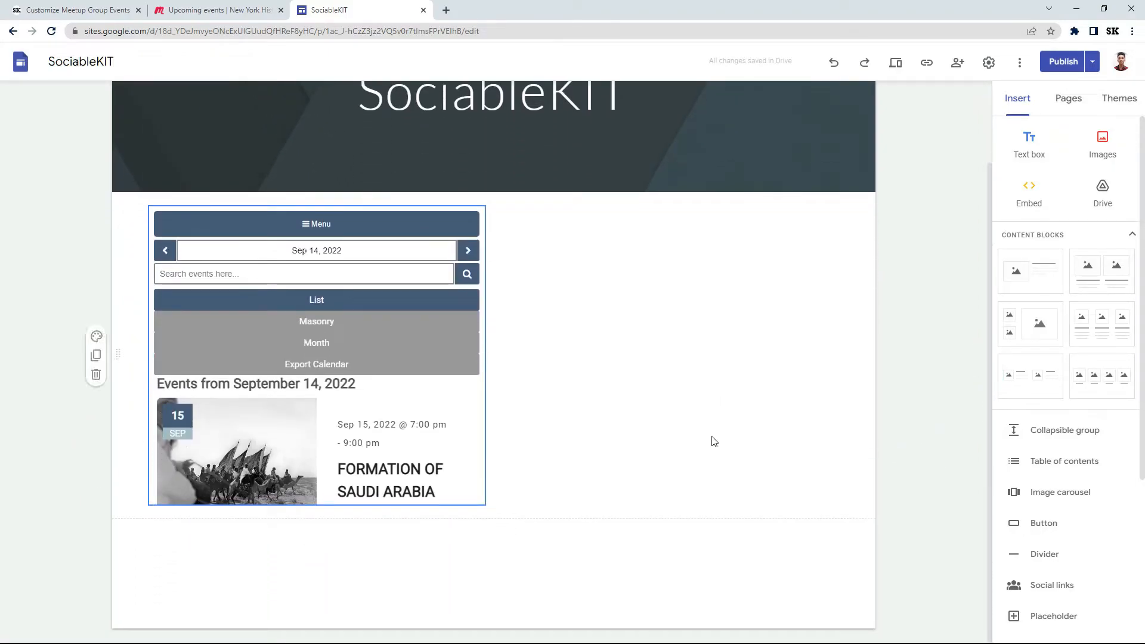
click(457, 407)
drag(486, 356, 846, 402)
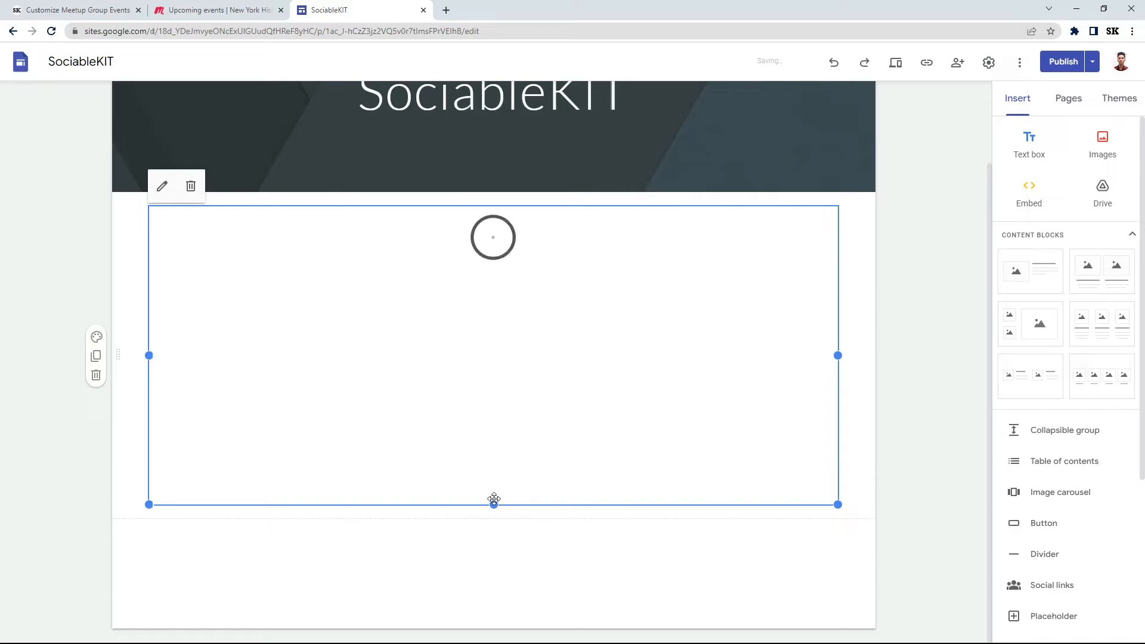
drag(495, 504, 493, 617)
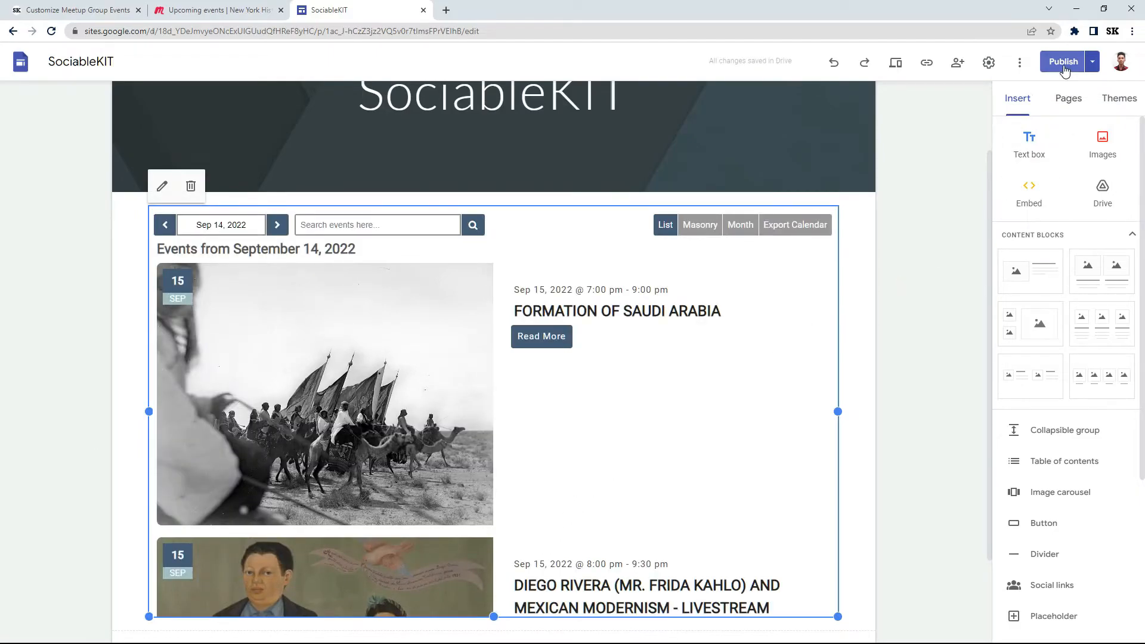
Step: Publish the updated SociableKIT site and open the published version
click(1064, 62)
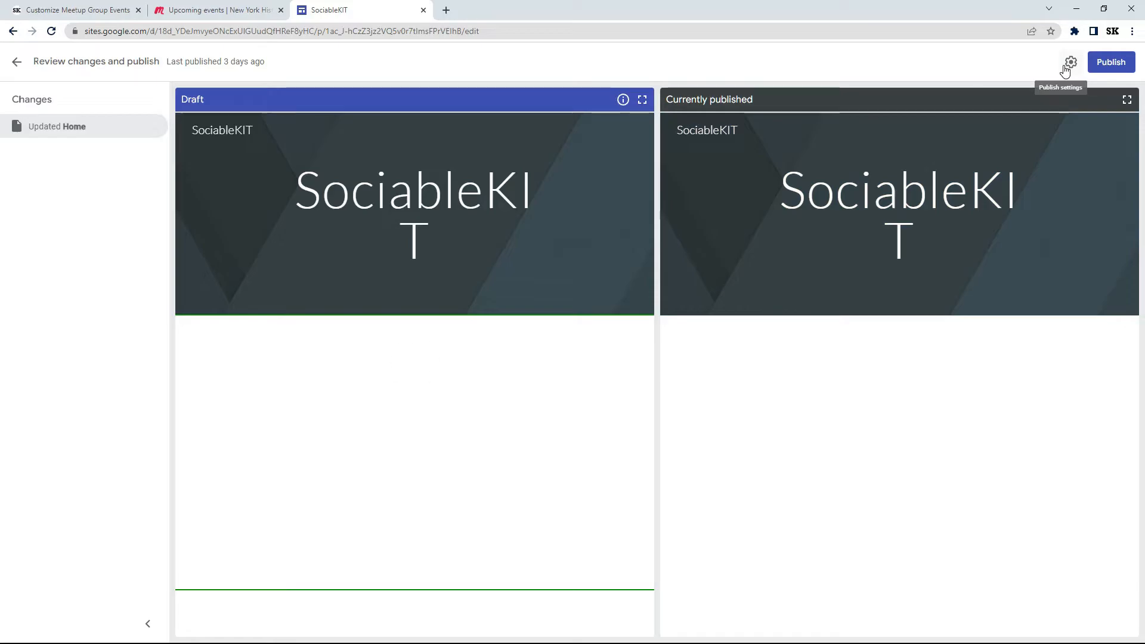
click(1109, 68)
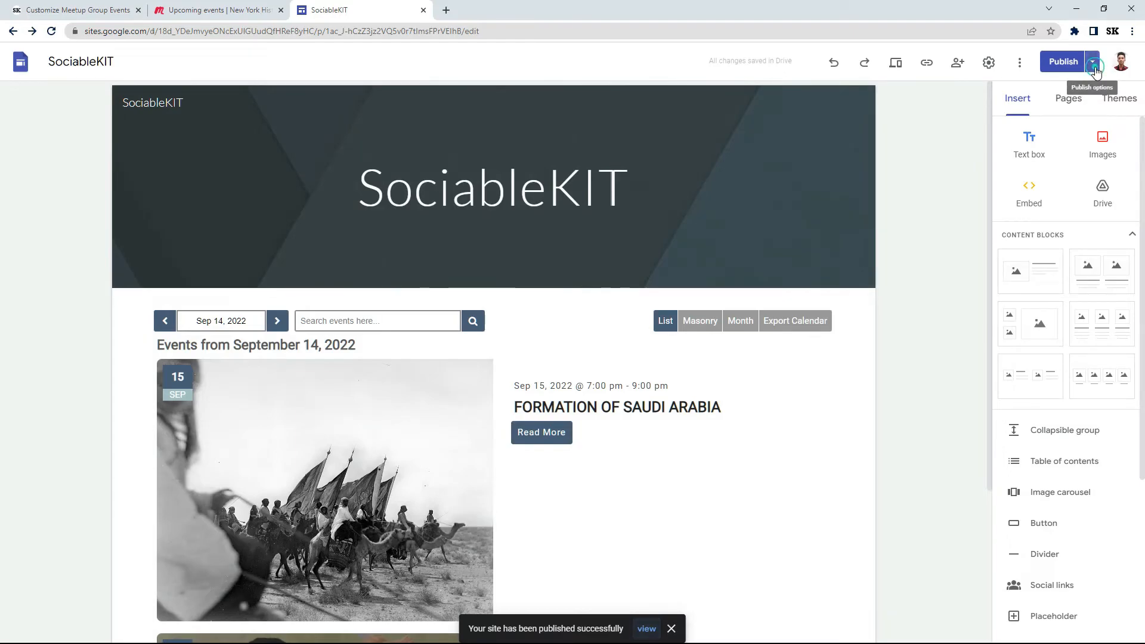
click(1093, 63)
click(991, 122)
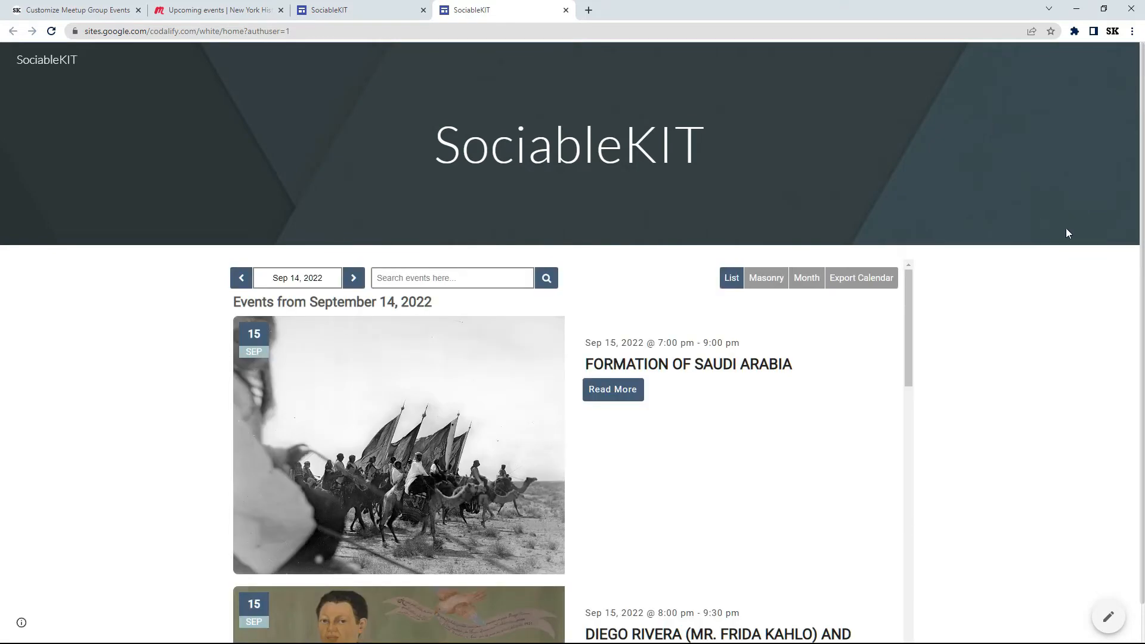
Step: Test the published widget by loading more events and following its Join Us On Meetup link, returning to the site
scroll(1139, 272, down, 1)
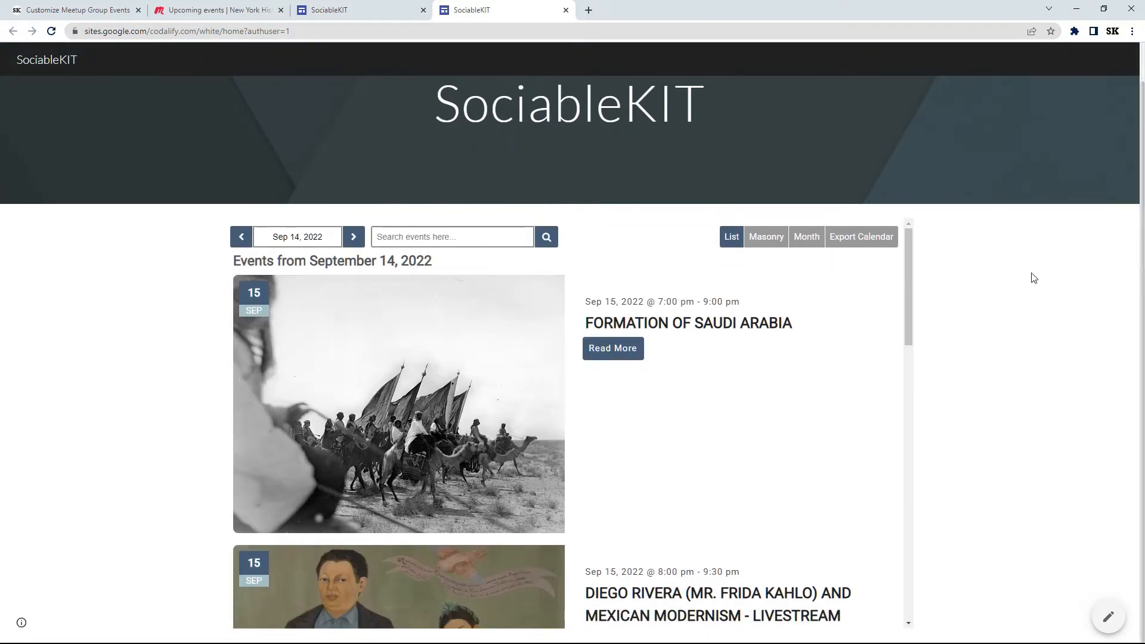
drag(910, 295, 902, 572)
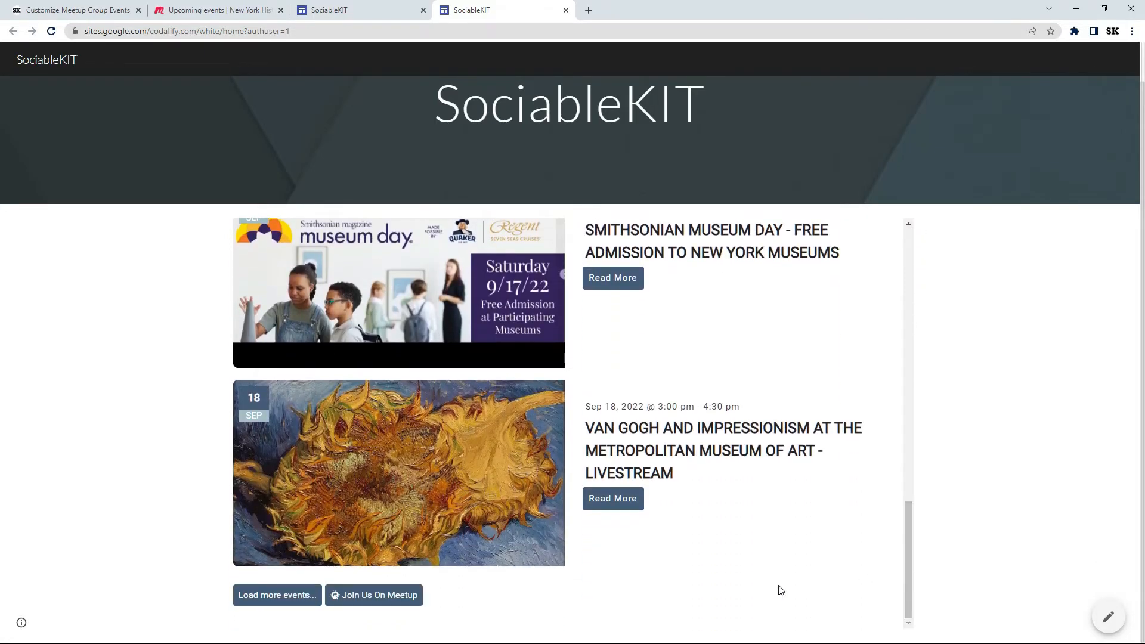
click(286, 599)
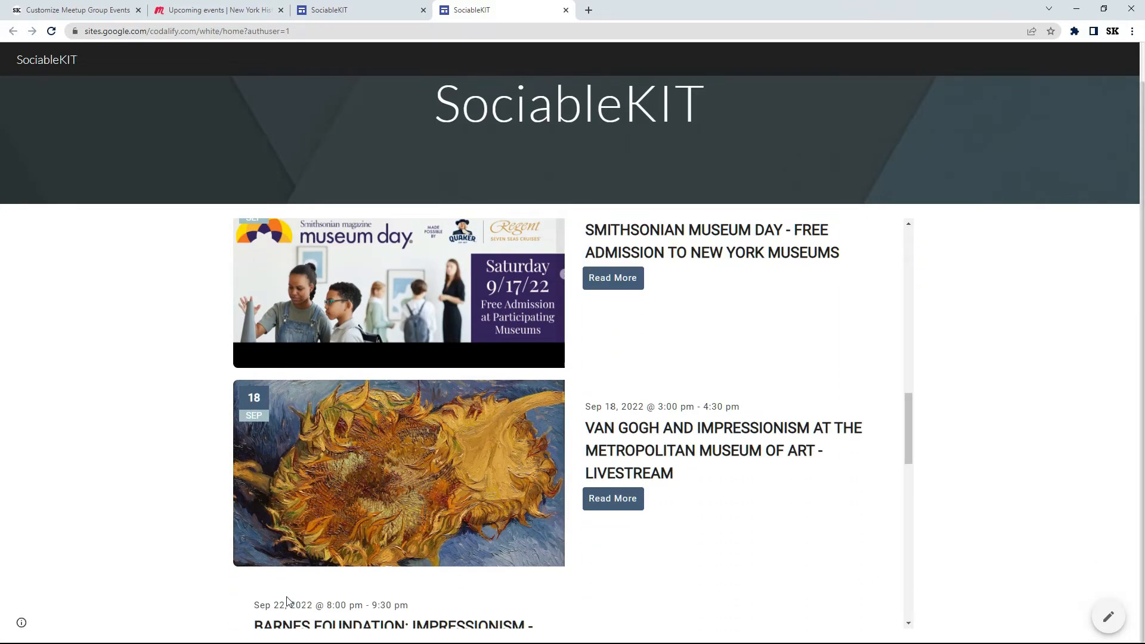
drag(910, 398, 903, 590)
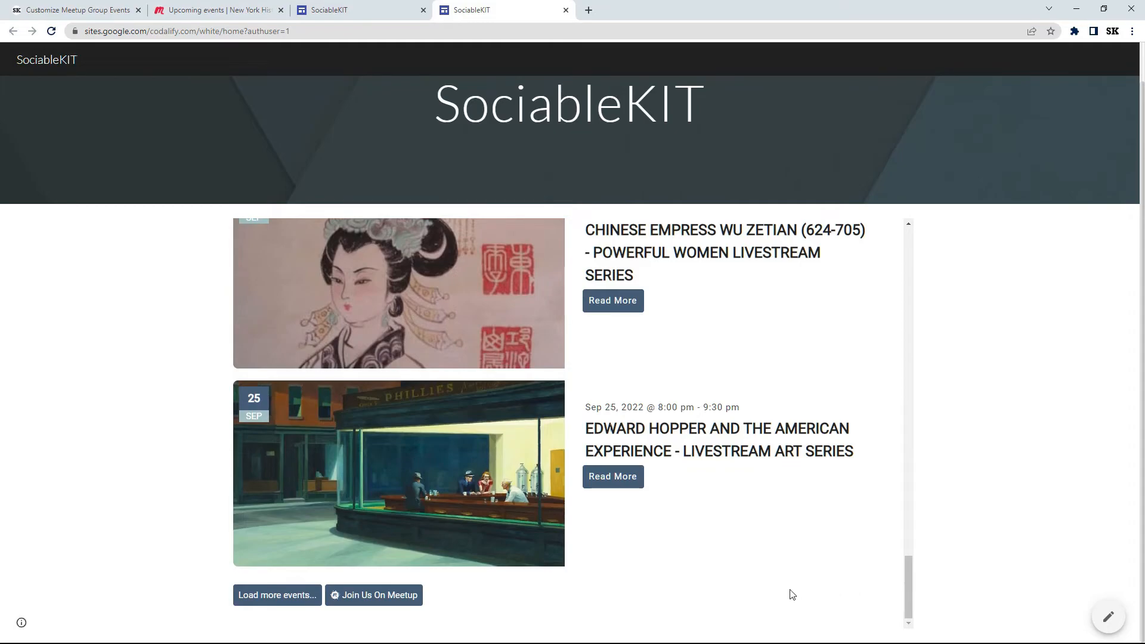
click(367, 600)
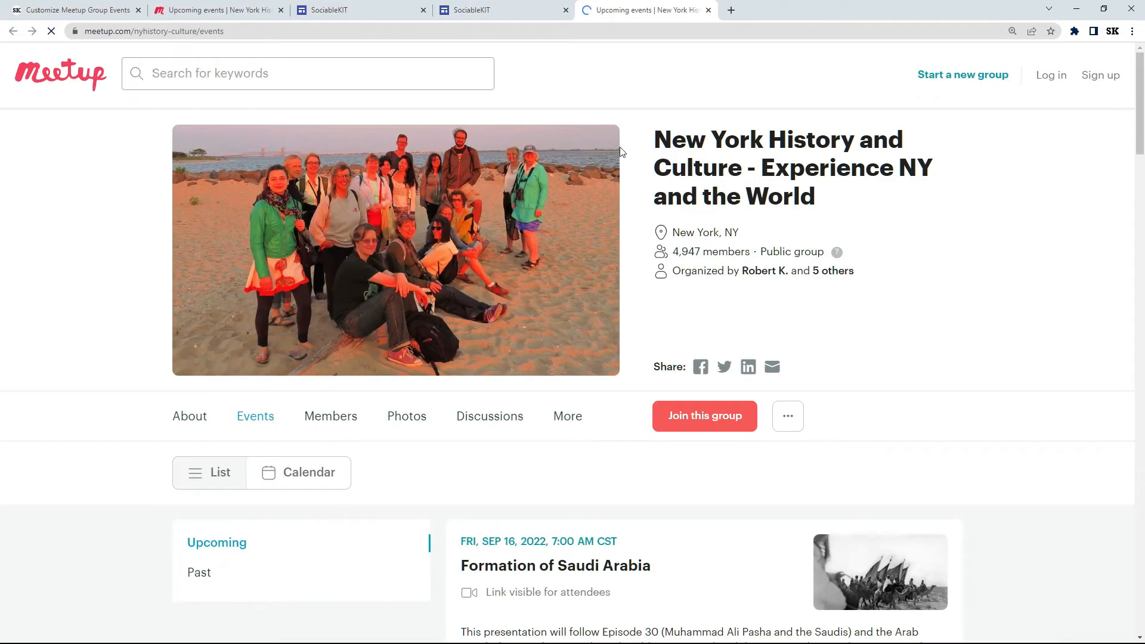
click(707, 10)
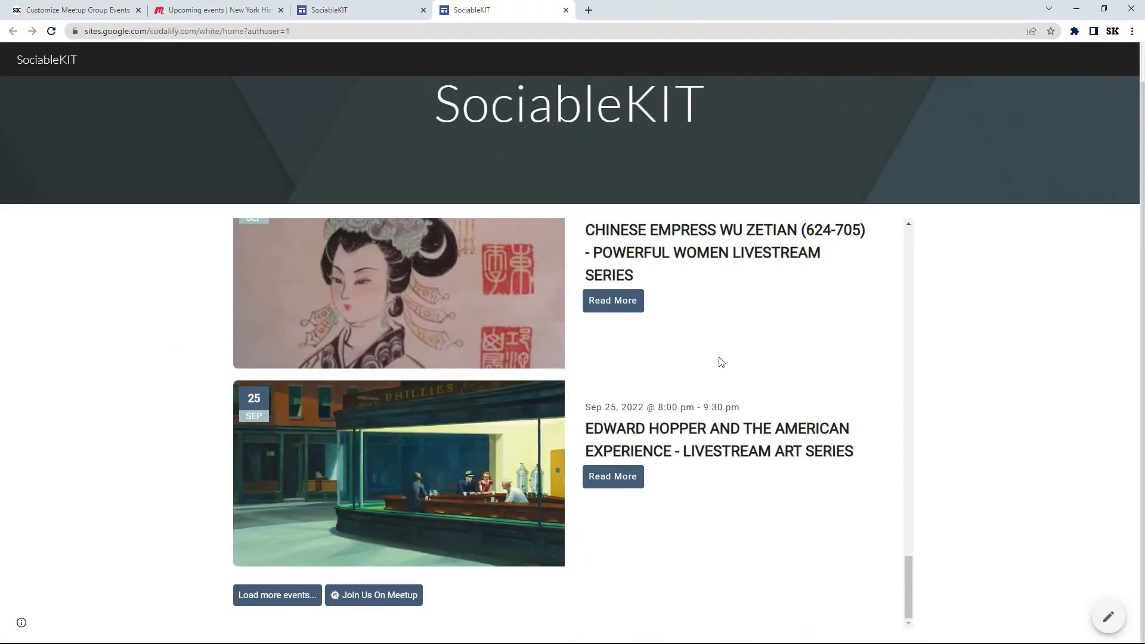
Step: View the details pop-up of the Barnes Foundation Sep. 24 livestream tour, close it and return to the page's beginning
drag(905, 568, 919, 446)
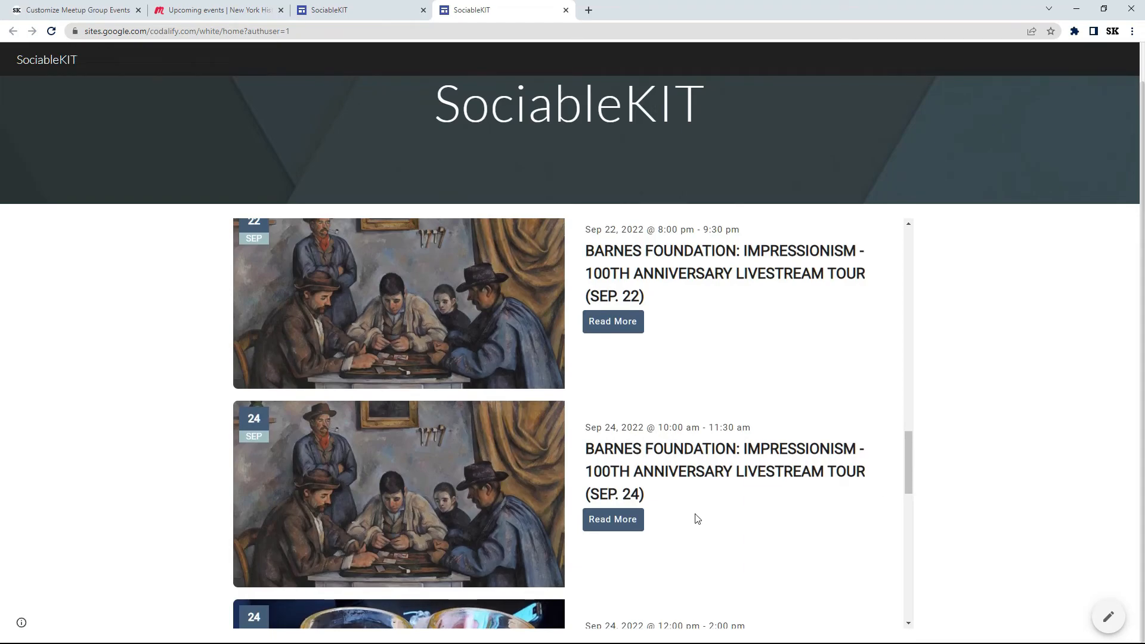
click(609, 519)
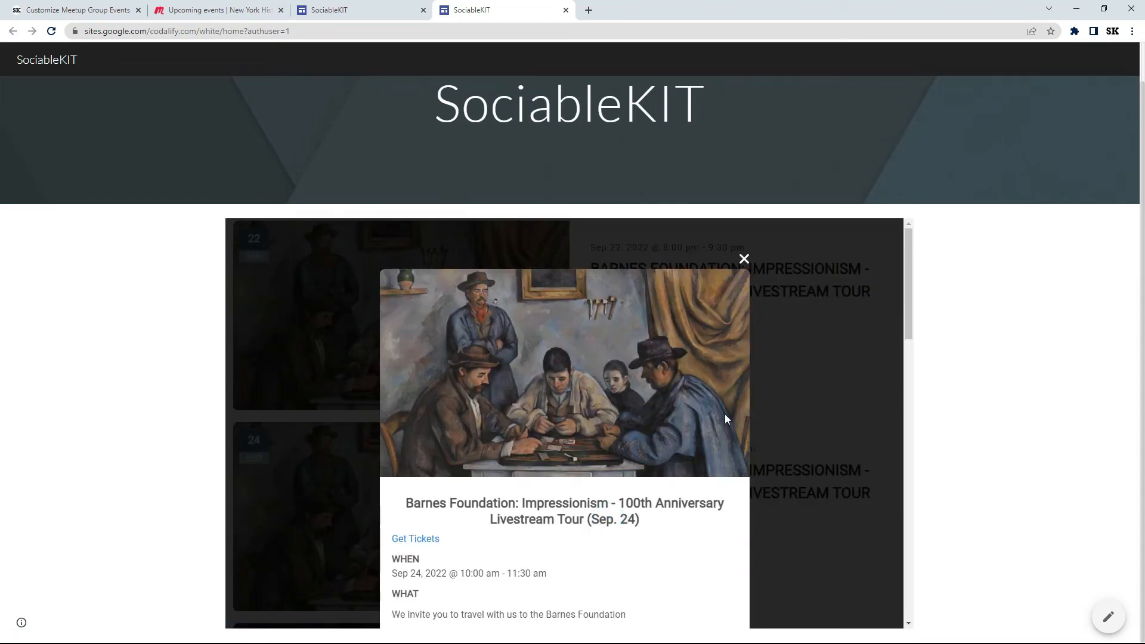
mouse_move(910, 313)
mouse_down()
mouse_move(894, 594)
mouse_move(911, 562)
mouse_move(904, 292)
mouse_up()
click(745, 259)
drag(911, 455, 900, 248)
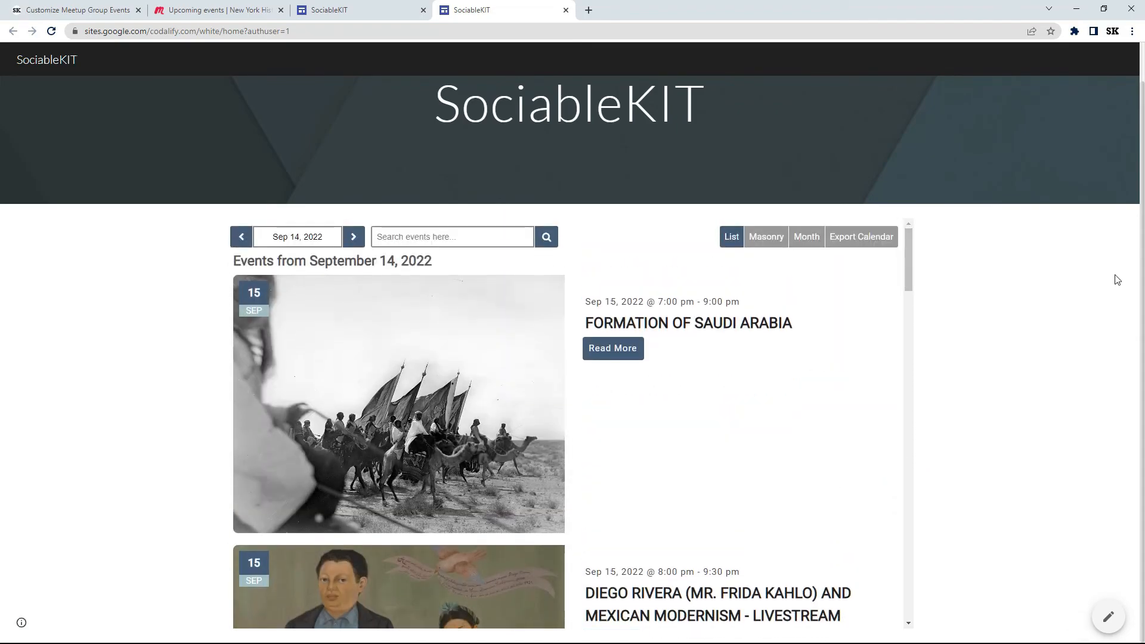
drag(1141, 276, 1139, 239)
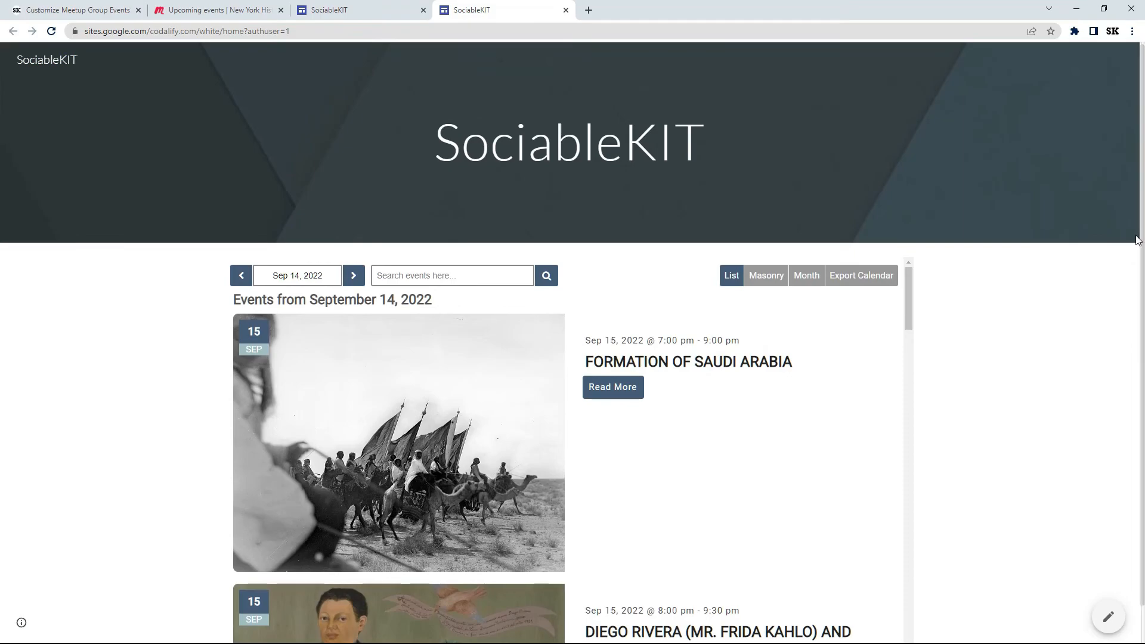